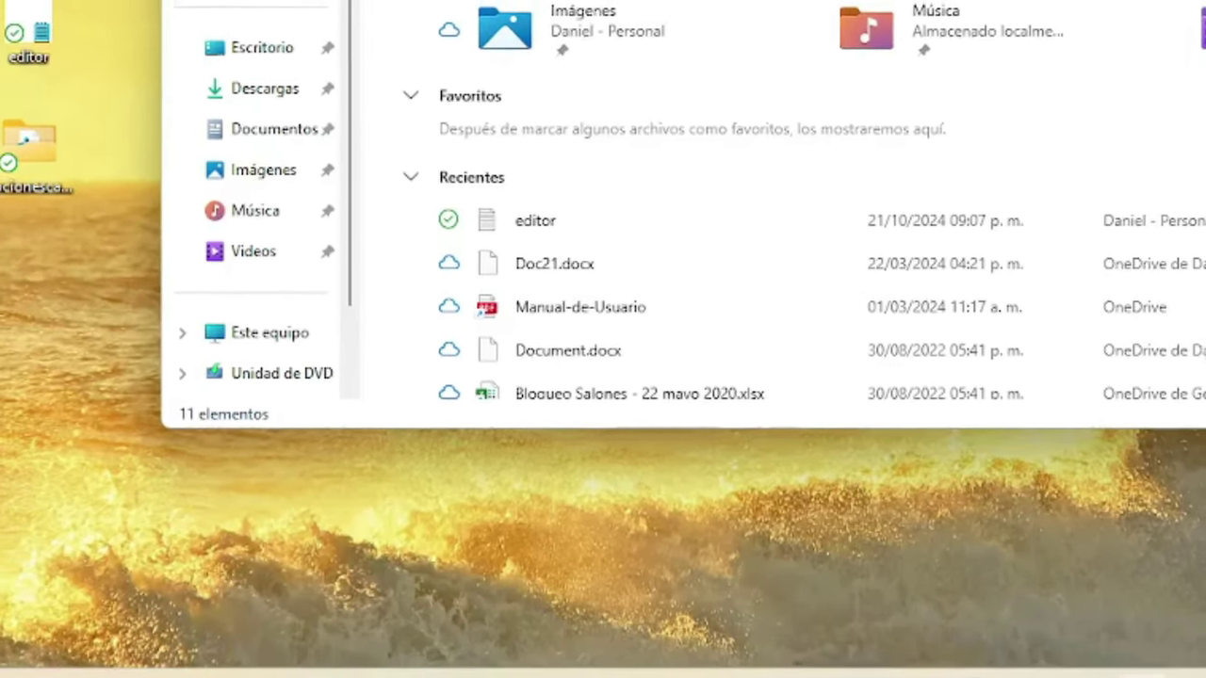
# Open the Local Group Policy Editor by running gpedit.msc and widen its policy tree pane.
pyautogui.press('super+r')
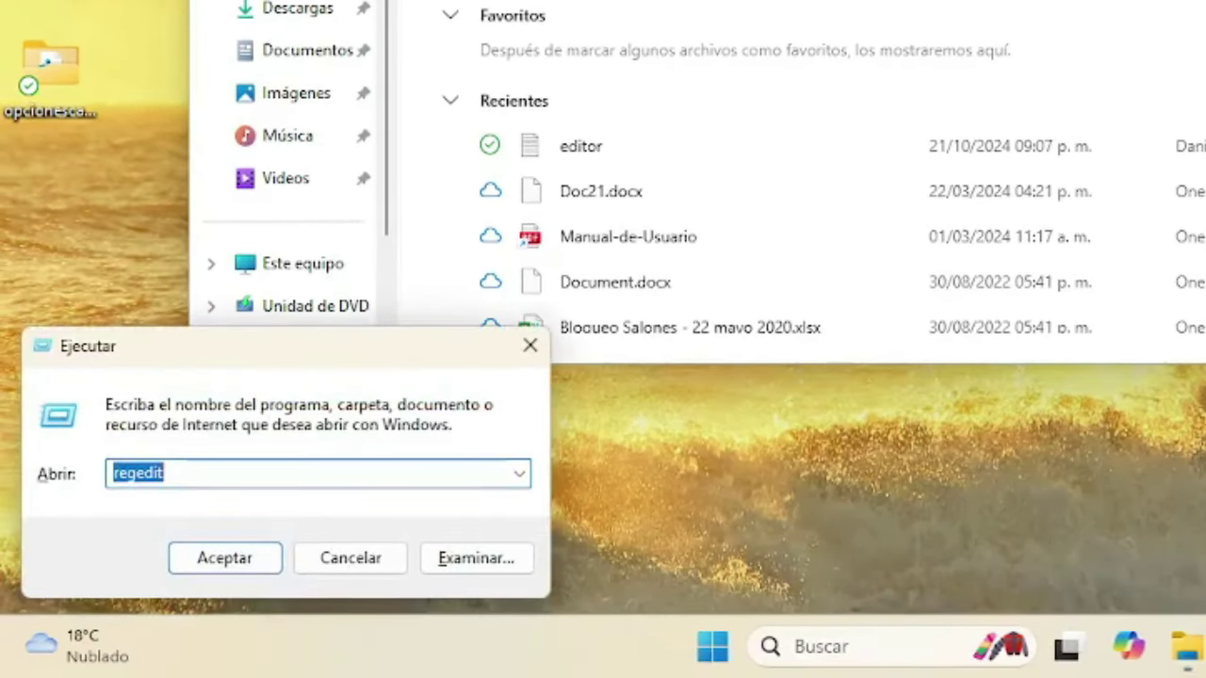
pyautogui.write('gpe')
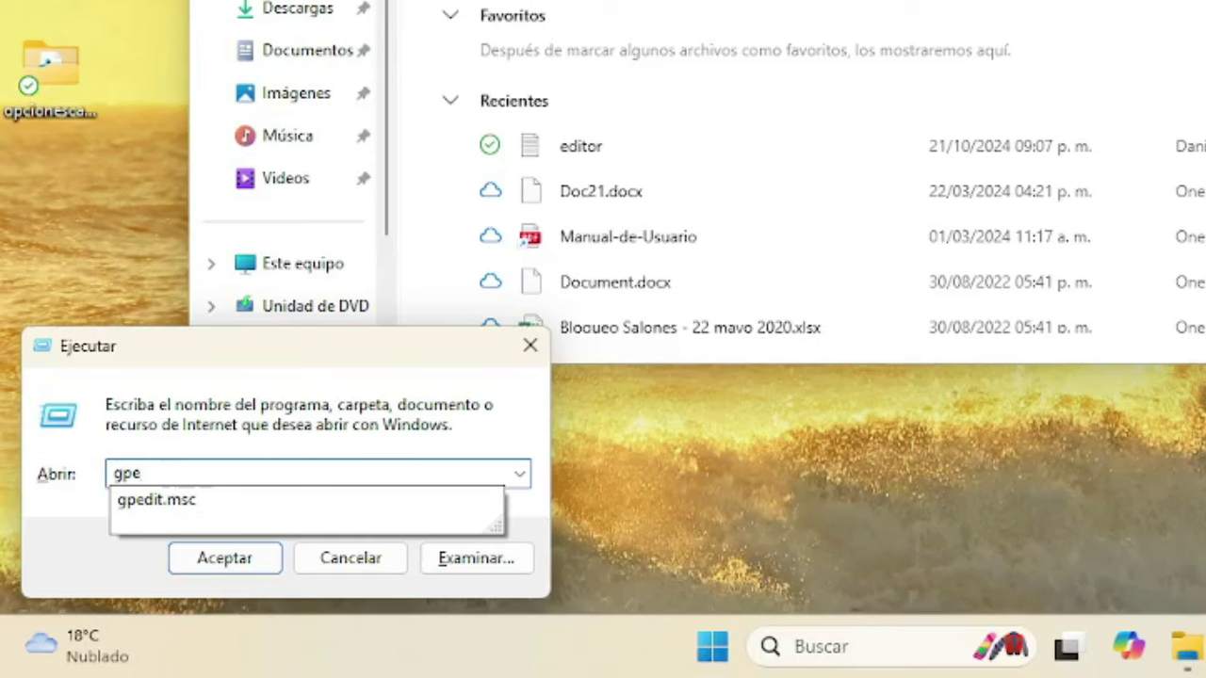
pyautogui.press('Down')
pyautogui.press('Return')
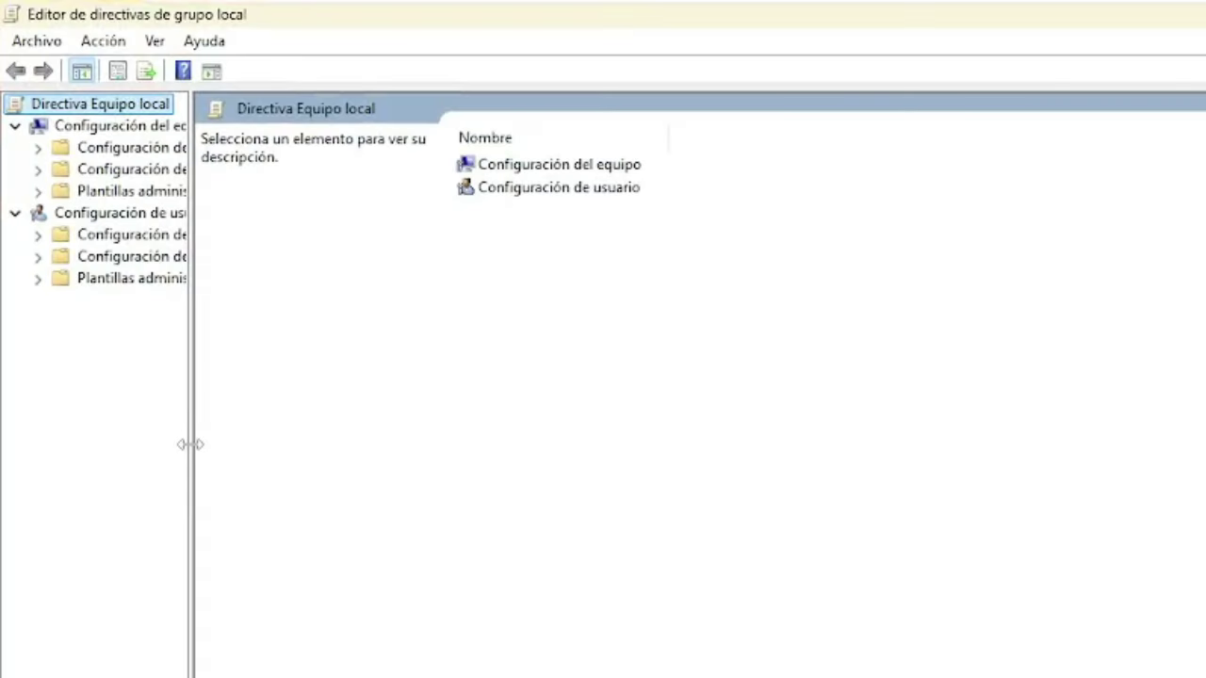
pyautogui.moveTo(189, 443); pyautogui.dragTo(409, 444)
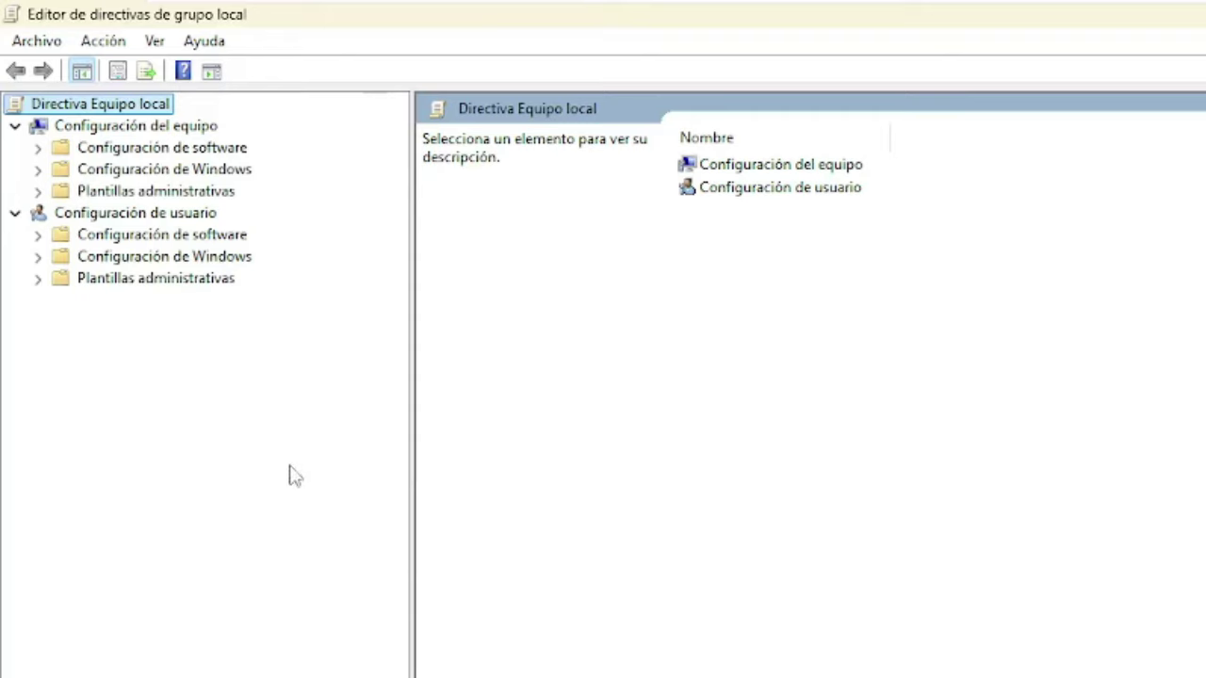
# Show the Explorador de archivos policies under Configuración de usuario, Plantillas administrativas, Componentes de Windows.
pyautogui.click(186, 216)
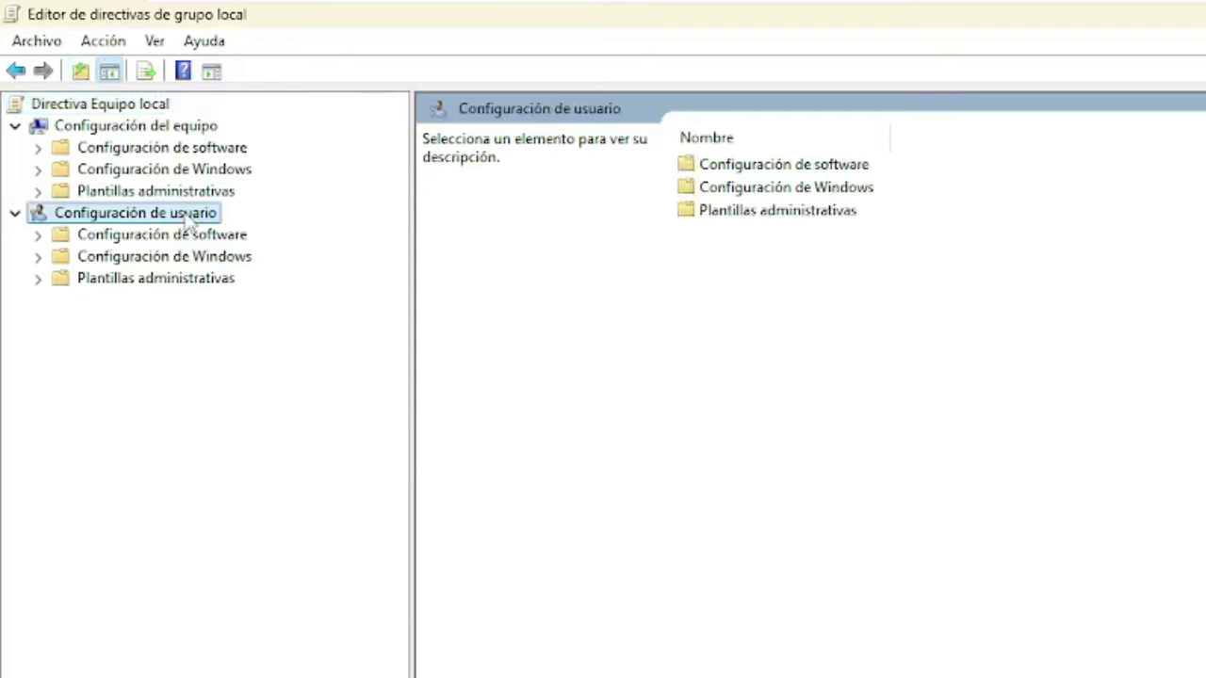
pyautogui.click(169, 280)
pyautogui.click(38, 279)
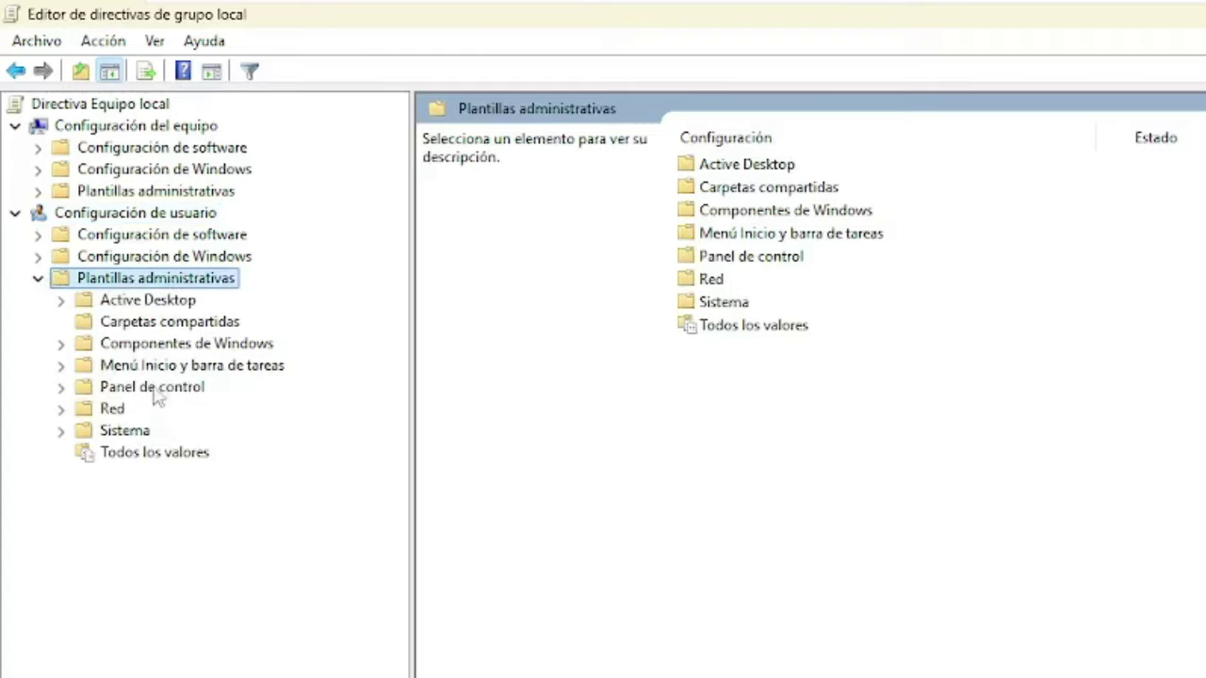
pyautogui.doubleClick(186, 343)
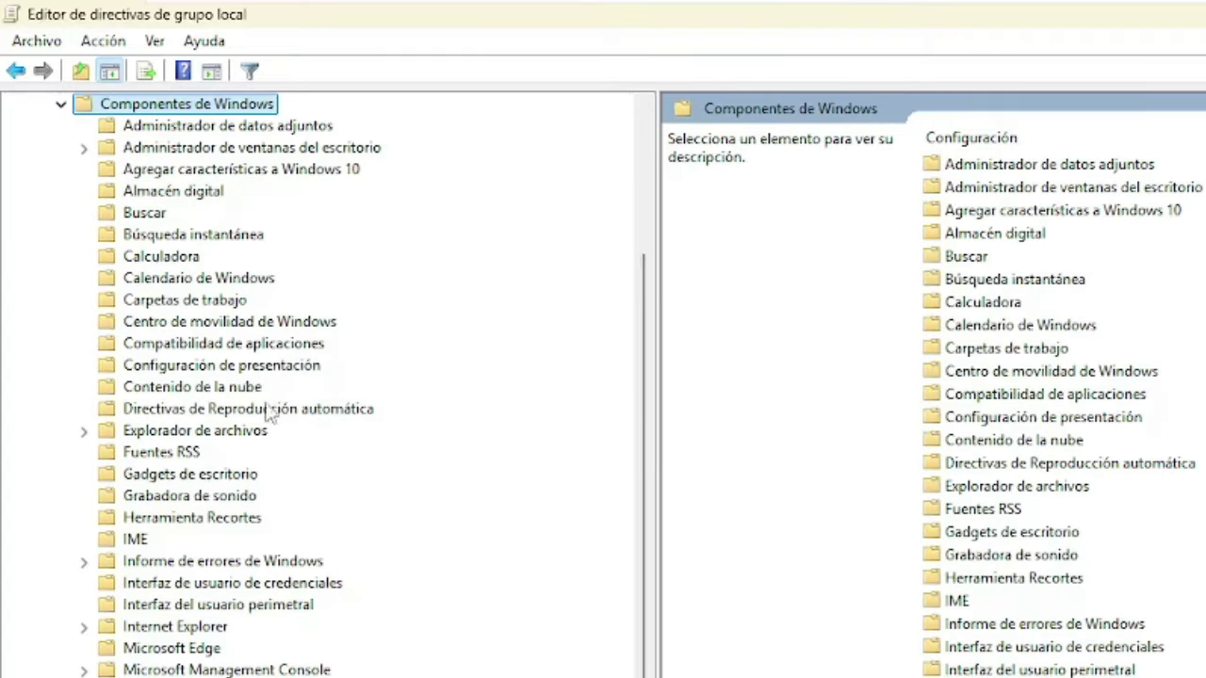
pyautogui.click(229, 431)
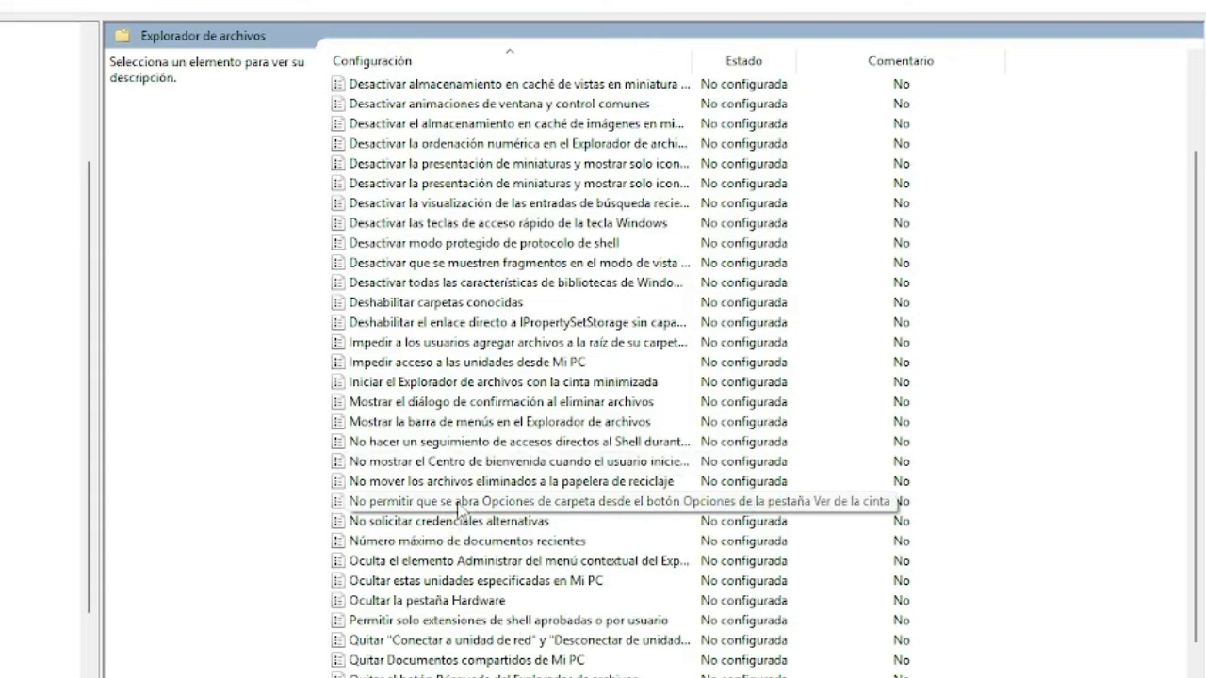
# Set the policy "No permitir que se abra Opciones de carpeta desde el botón Opciones de la pestaña Ver de la cinta" to Habilitada and apply it.
pyautogui.click(458, 506)
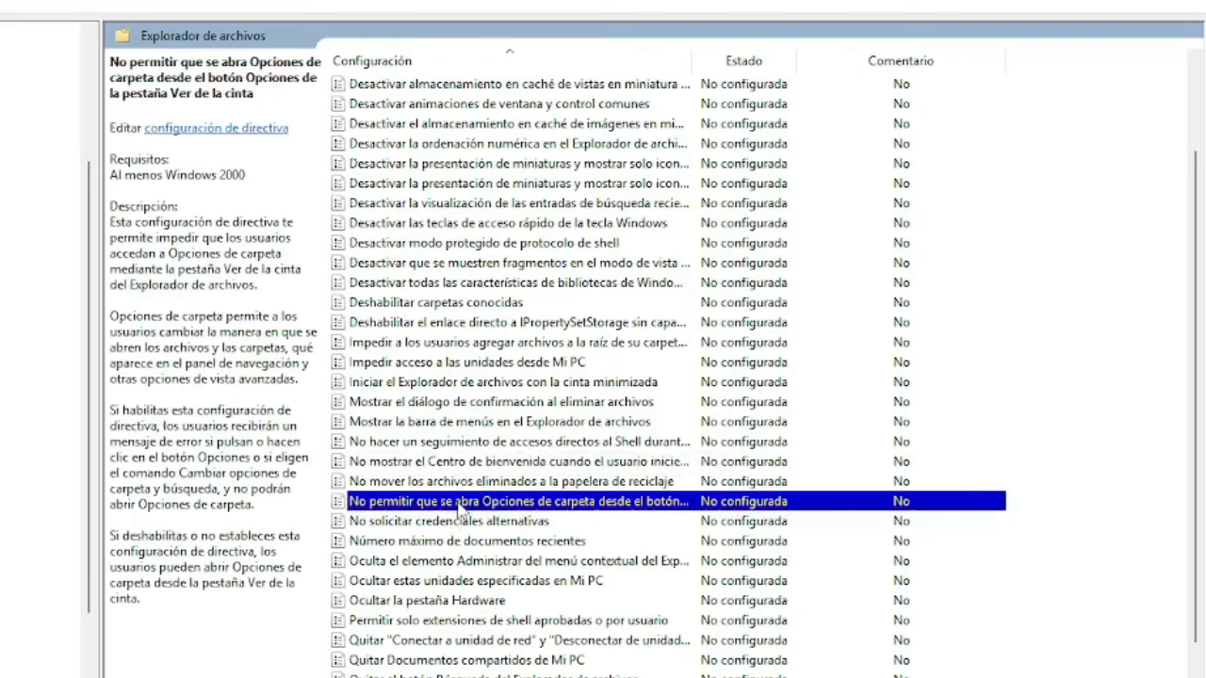
pyautogui.doubleClick(373, 502)
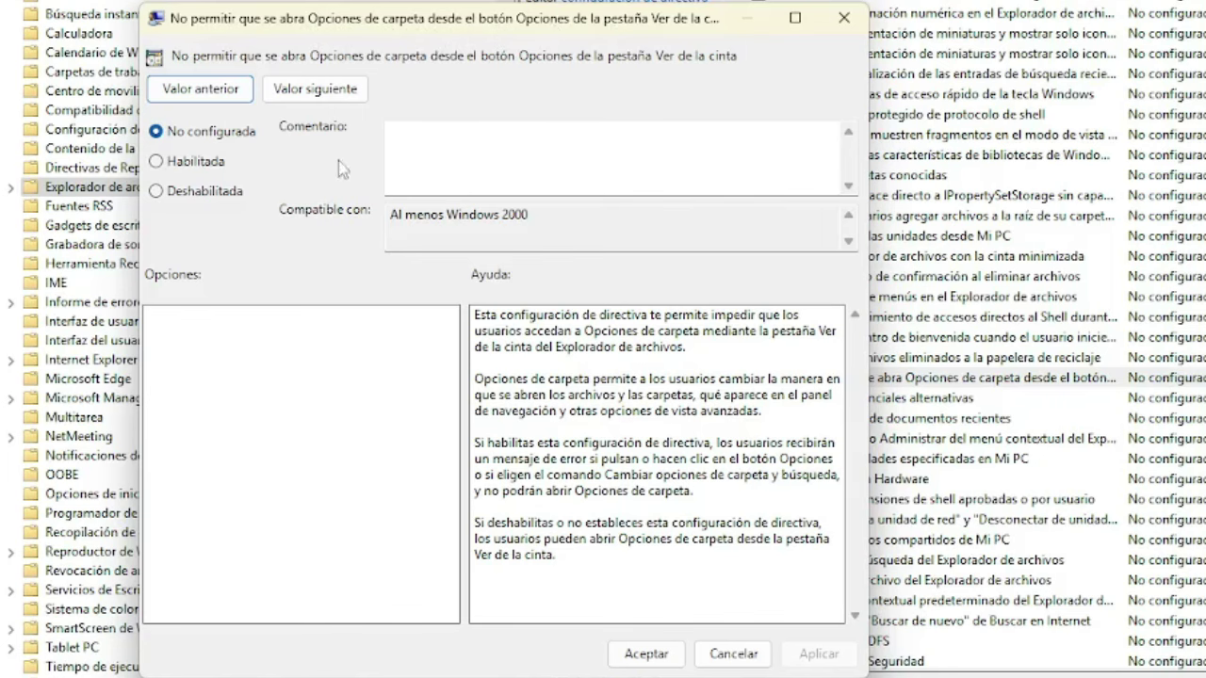
pyautogui.click(196, 166)
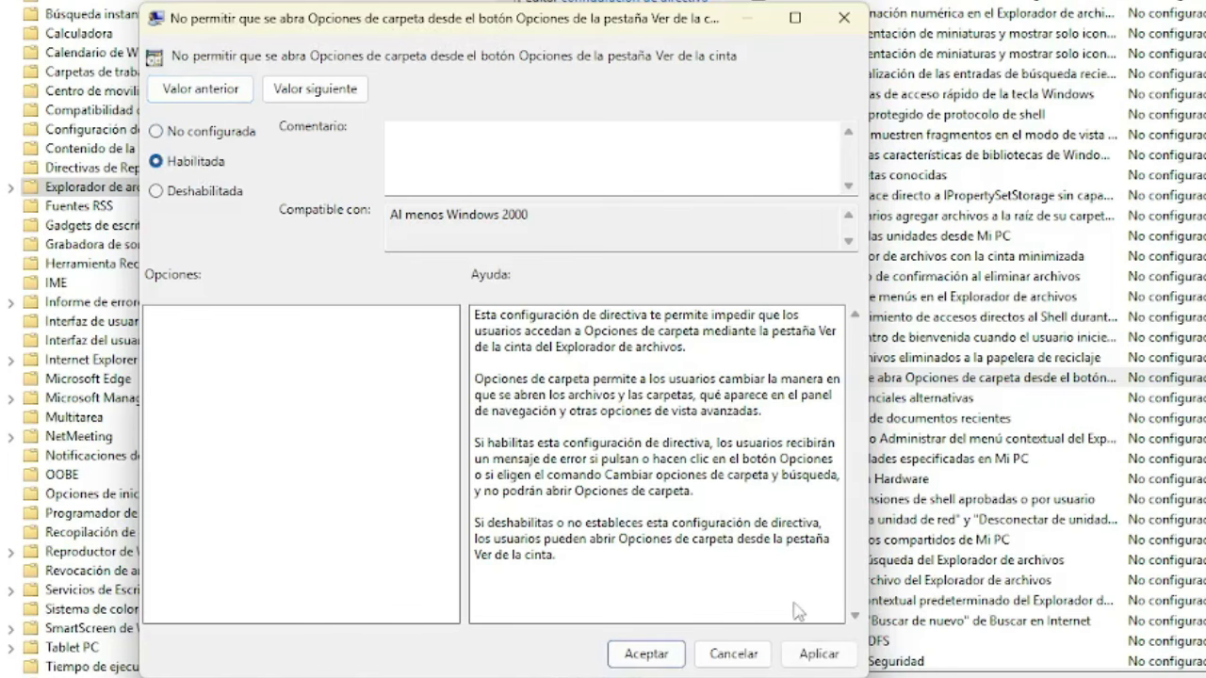
pyautogui.click(815, 654)
pyautogui.click(643, 653)
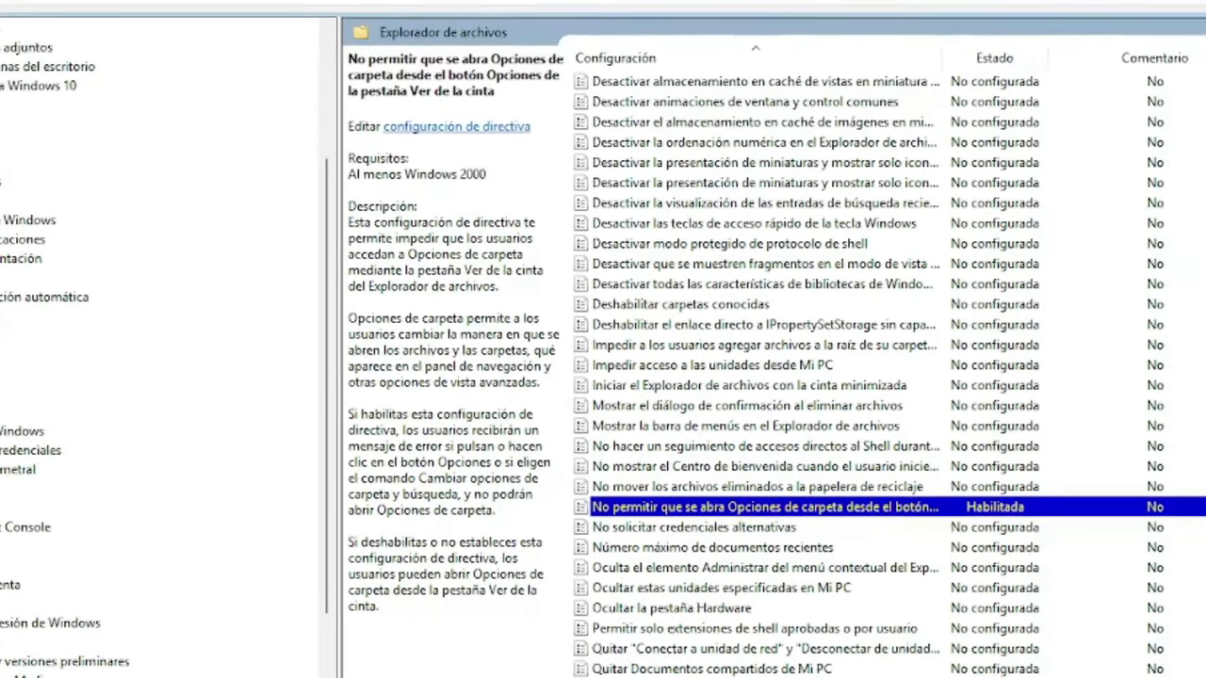
# Try to open the folder options from a new File Explorer window and dismiss the message.
pyautogui.press('super+e')
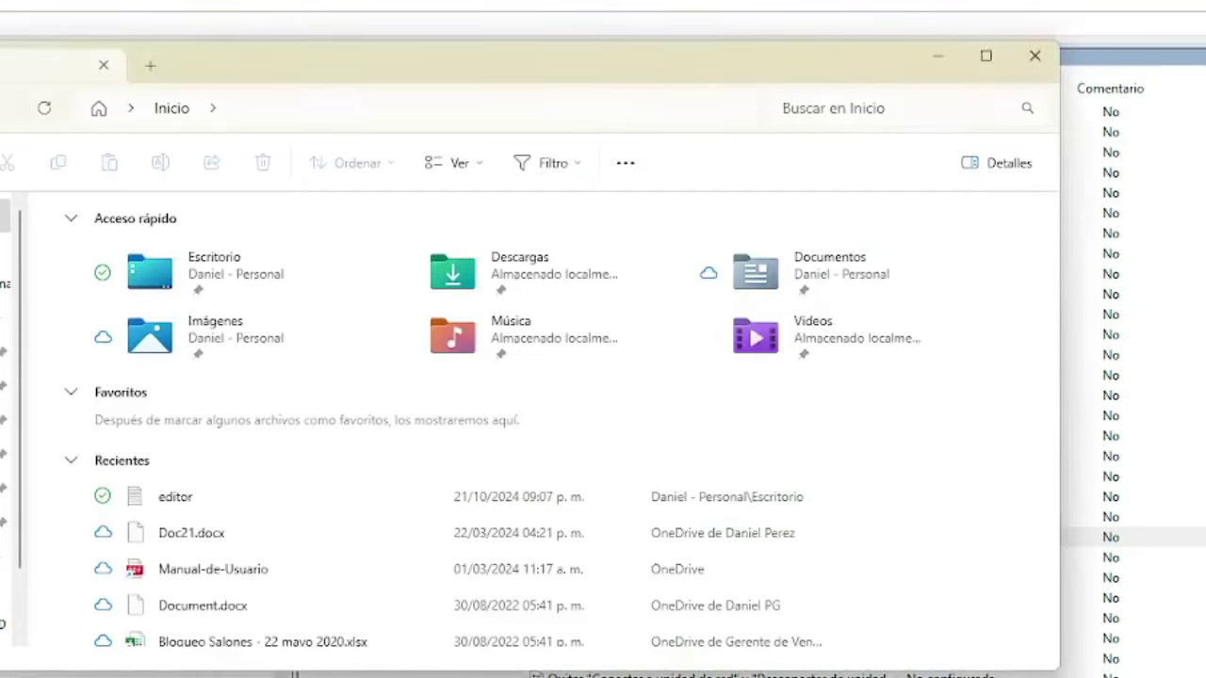
pyautogui.click(625, 168)
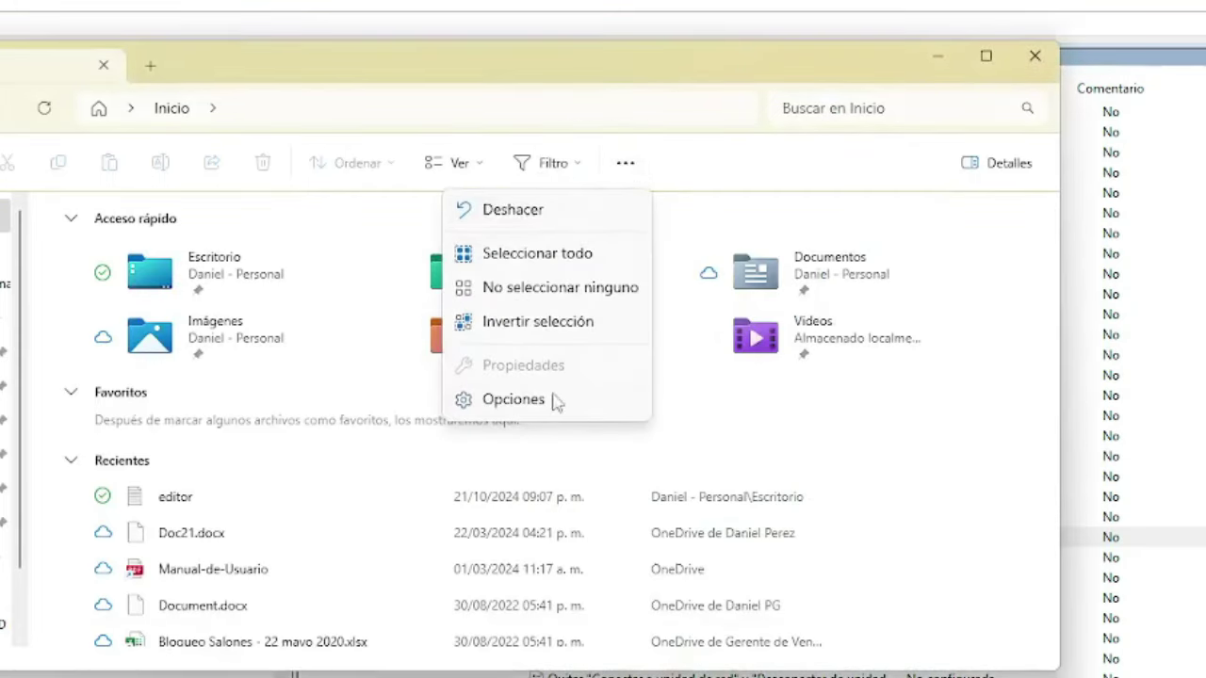
pyautogui.click(513, 401)
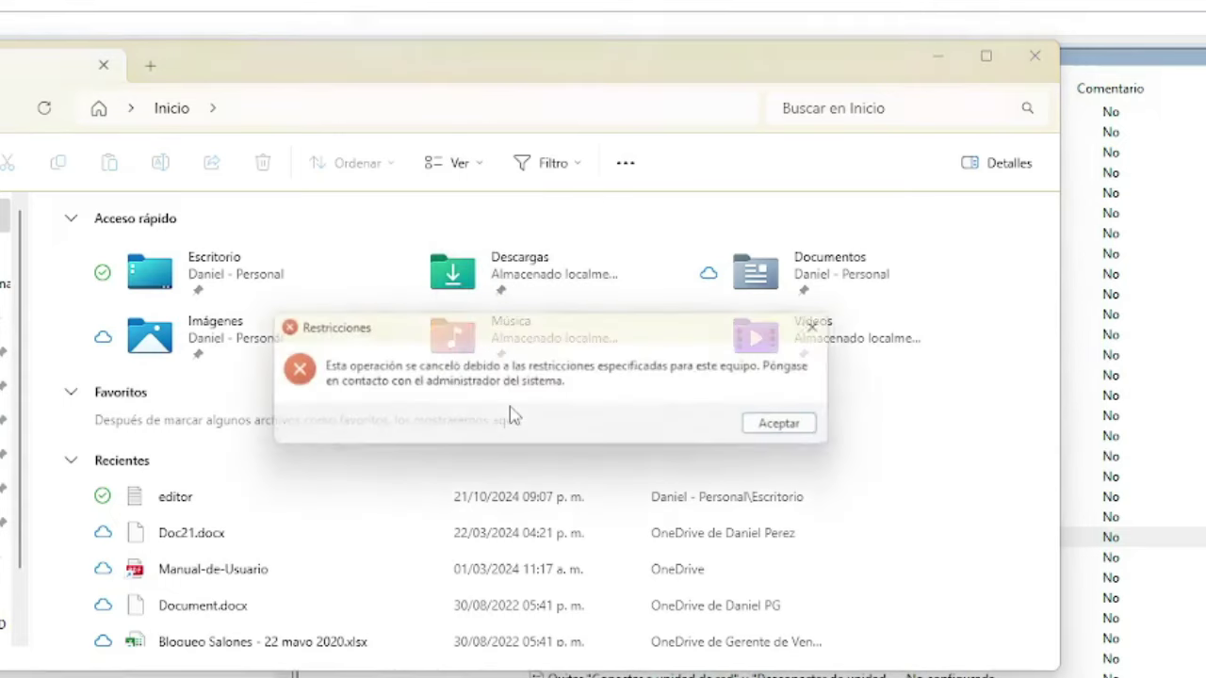
pyautogui.moveTo(394, 330); pyautogui.dragTo(269, 245)
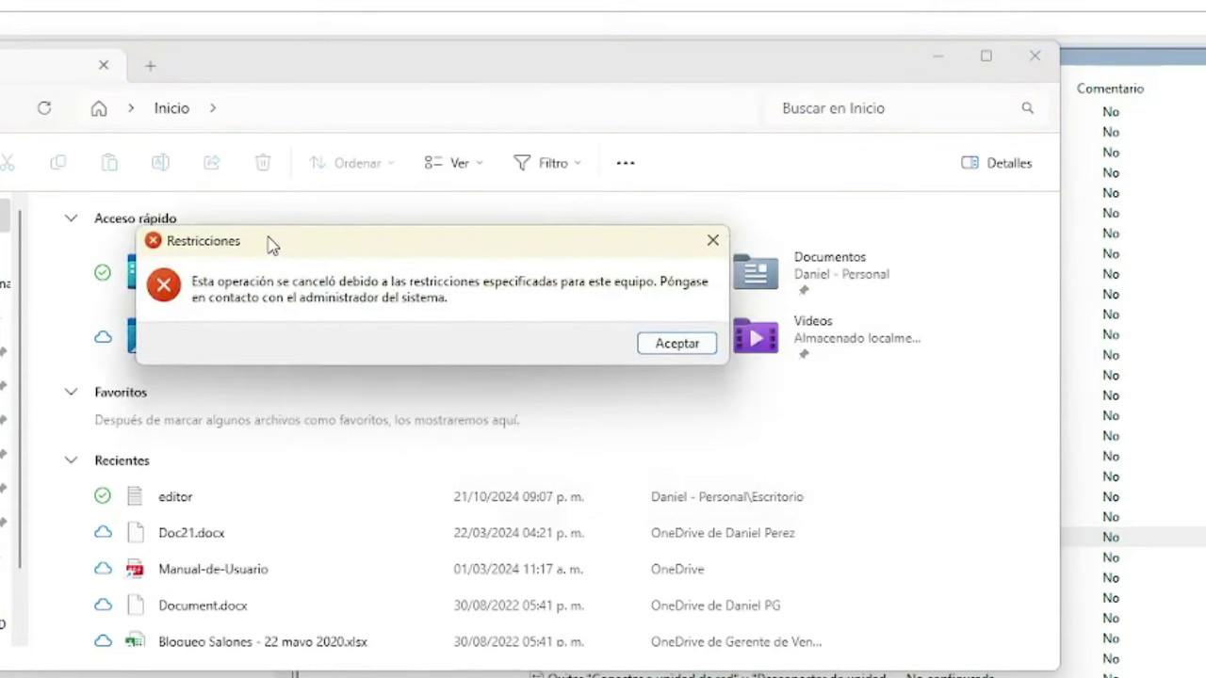
pyautogui.click(667, 345)
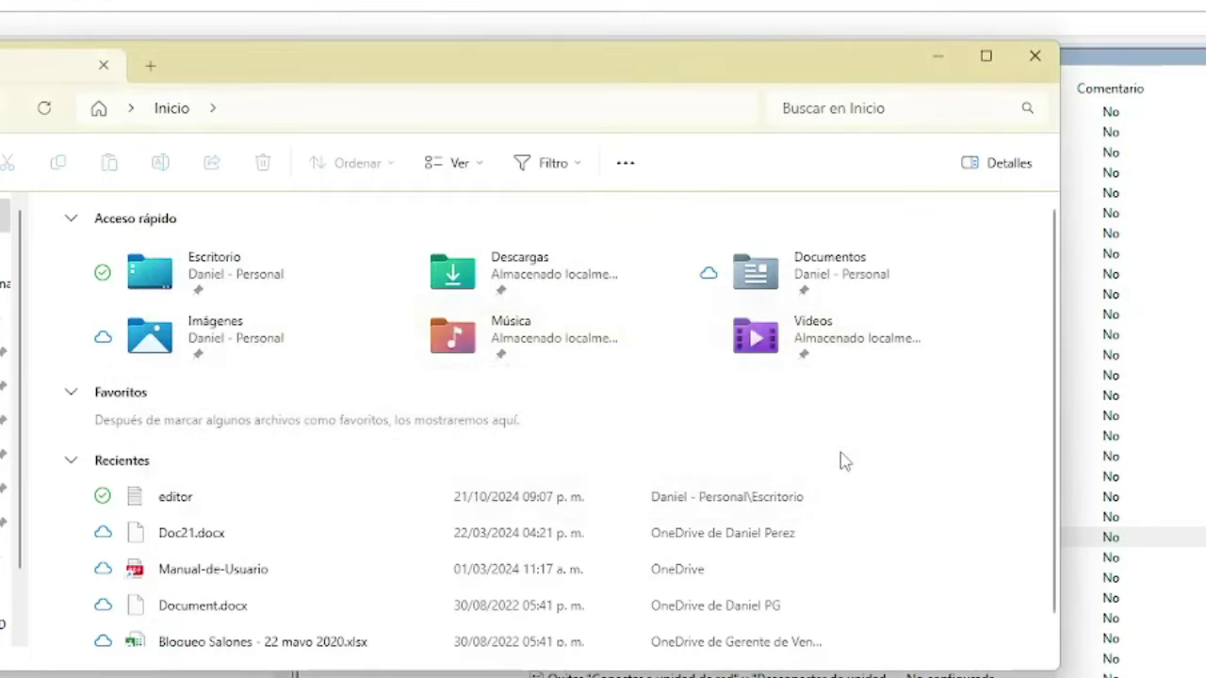
# Search Windows for "opciones", try to open the file and folder search options, and dismiss the message.
pyautogui.press('super')
pyautogui.write('opciones')
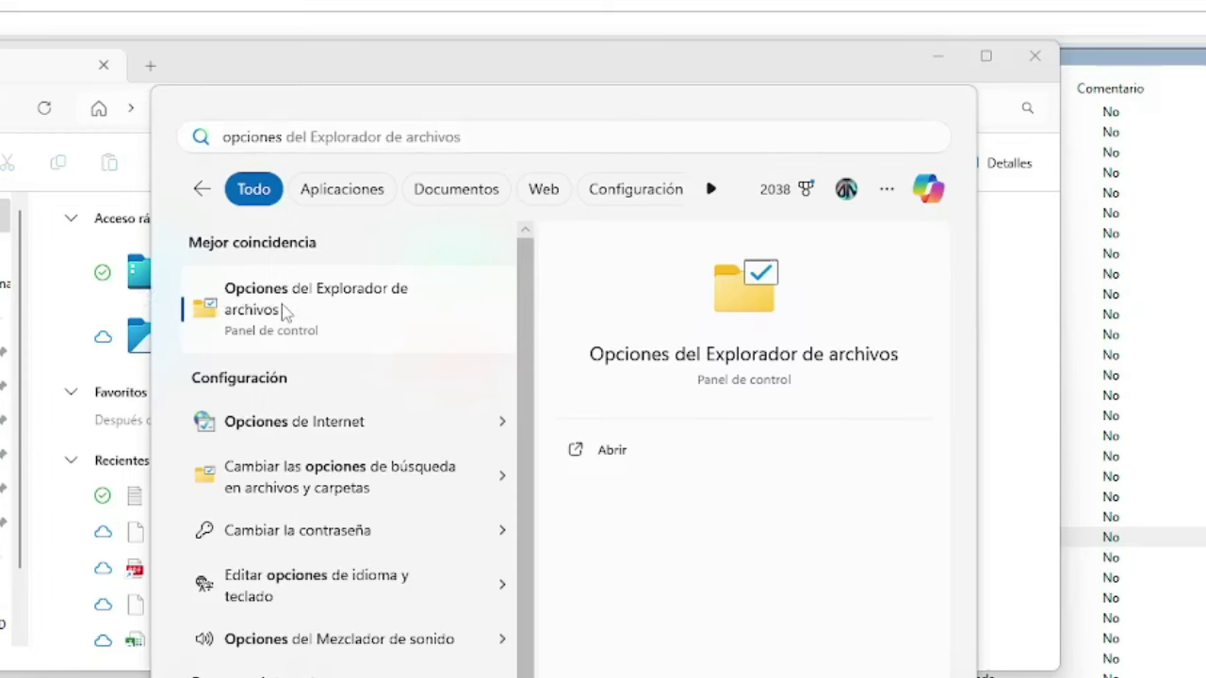
pyautogui.click(291, 494)
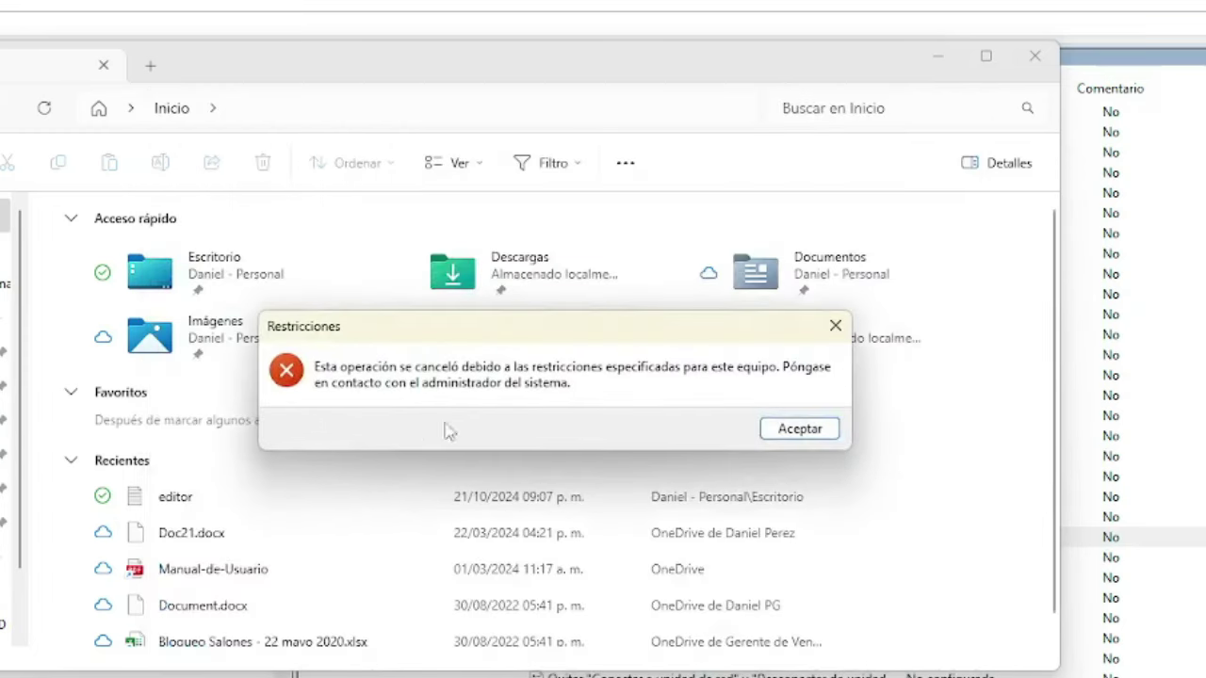
pyautogui.click(796, 431)
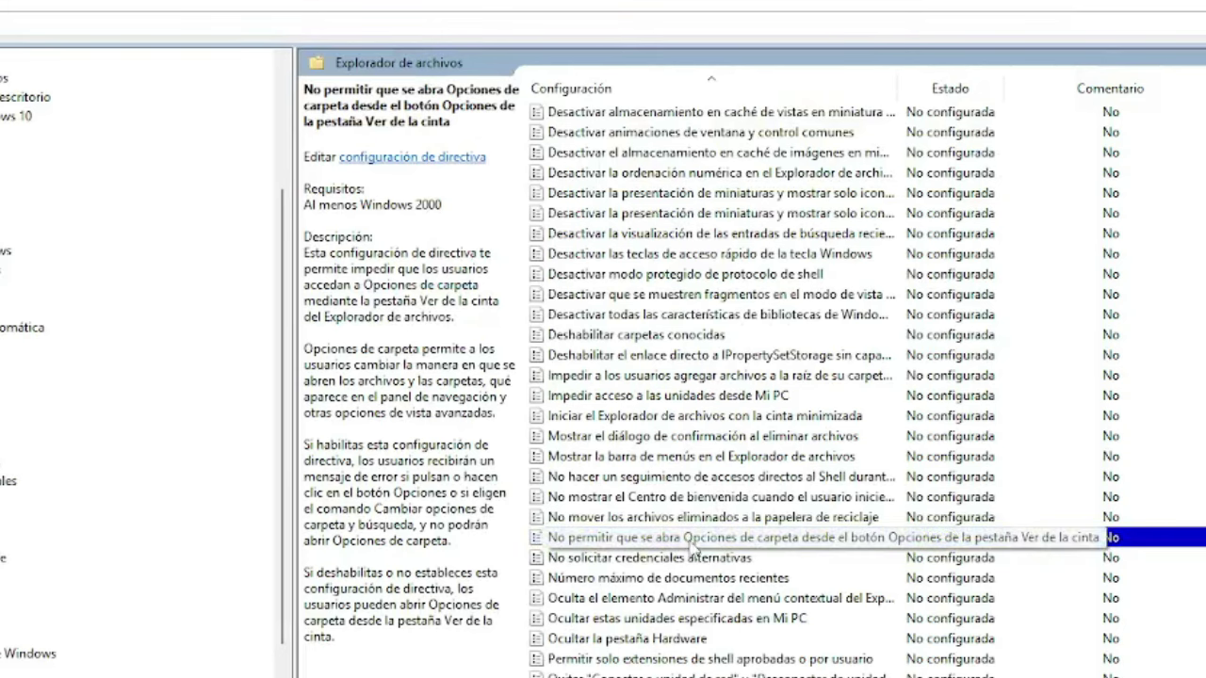
# Set the policy that blocks Opciones de carpeta from the Options button back to No configurada.
pyautogui.doubleClick(685, 545)
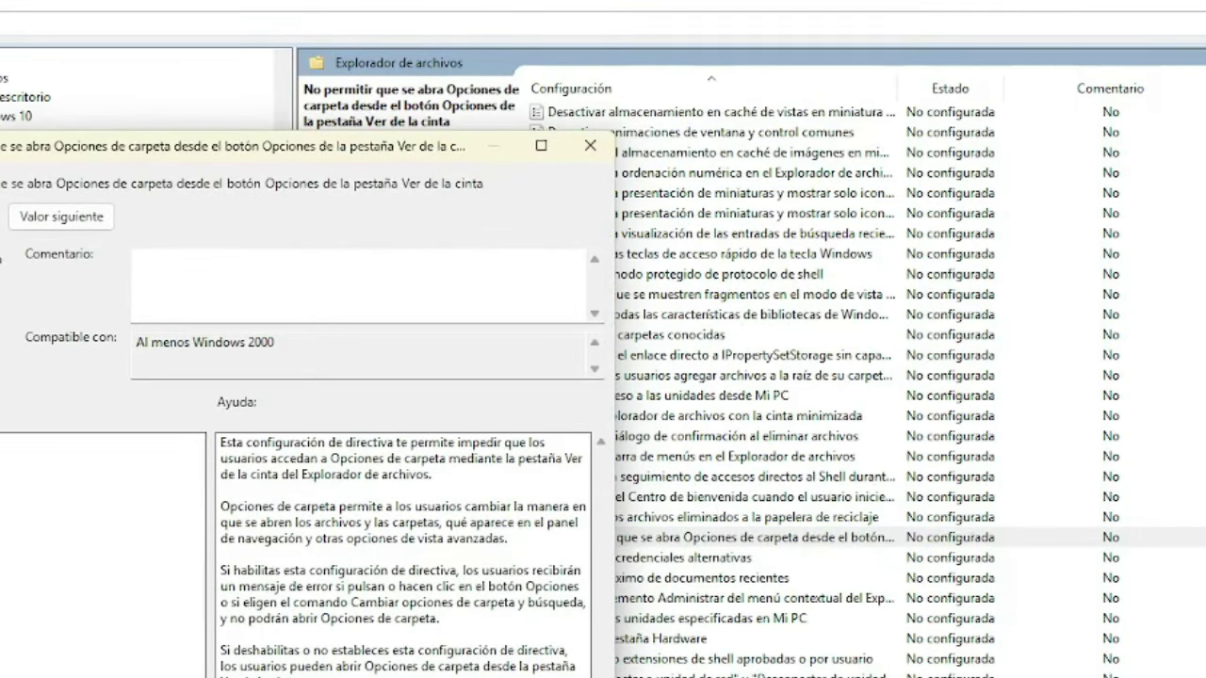
pyautogui.press('Return')
# Check access to the folder options from a new File Explorer window, and close the dialog.
pyautogui.press('super+e')
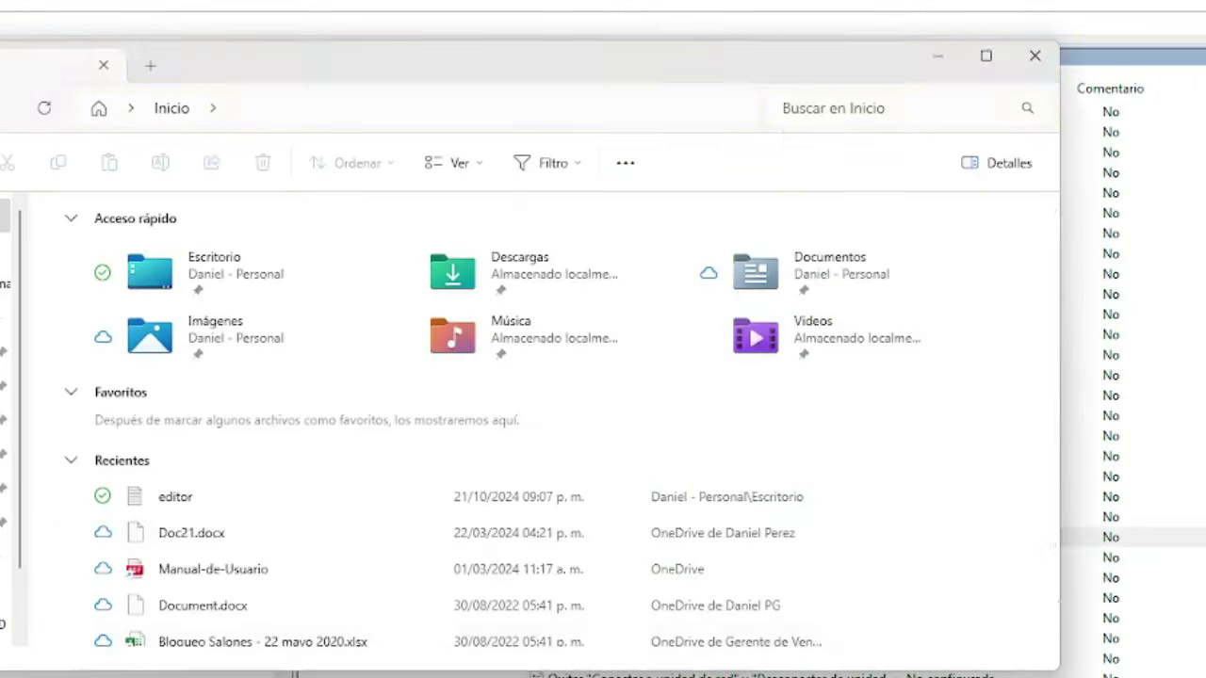
pyautogui.click(625, 164)
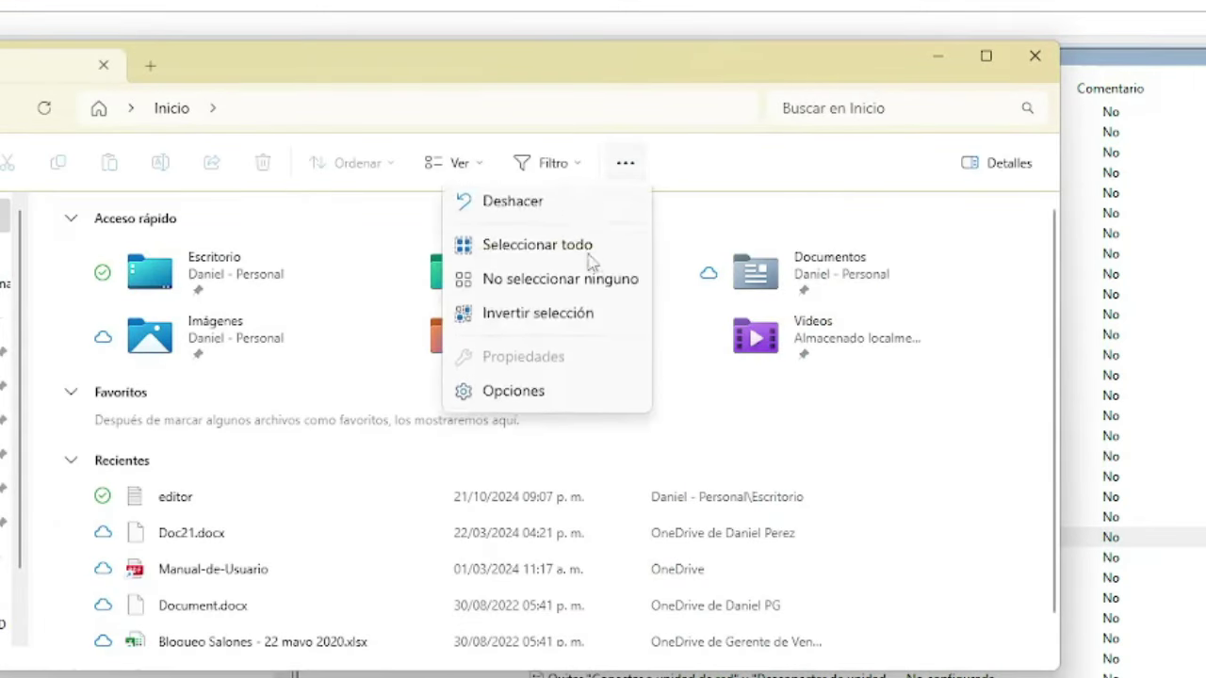
pyautogui.click(511, 394)
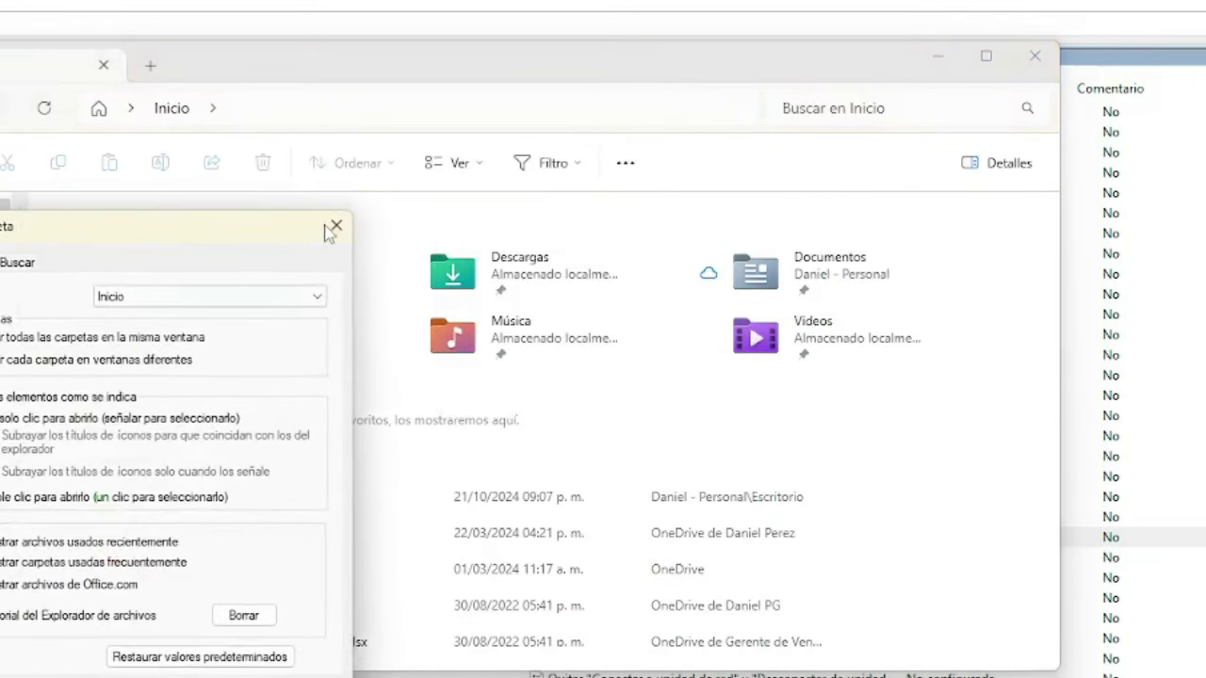
pyautogui.click(334, 227)
# Search Windows for "opciones", open the File Explorer options from the results, and close the dialog.
pyautogui.press('super')
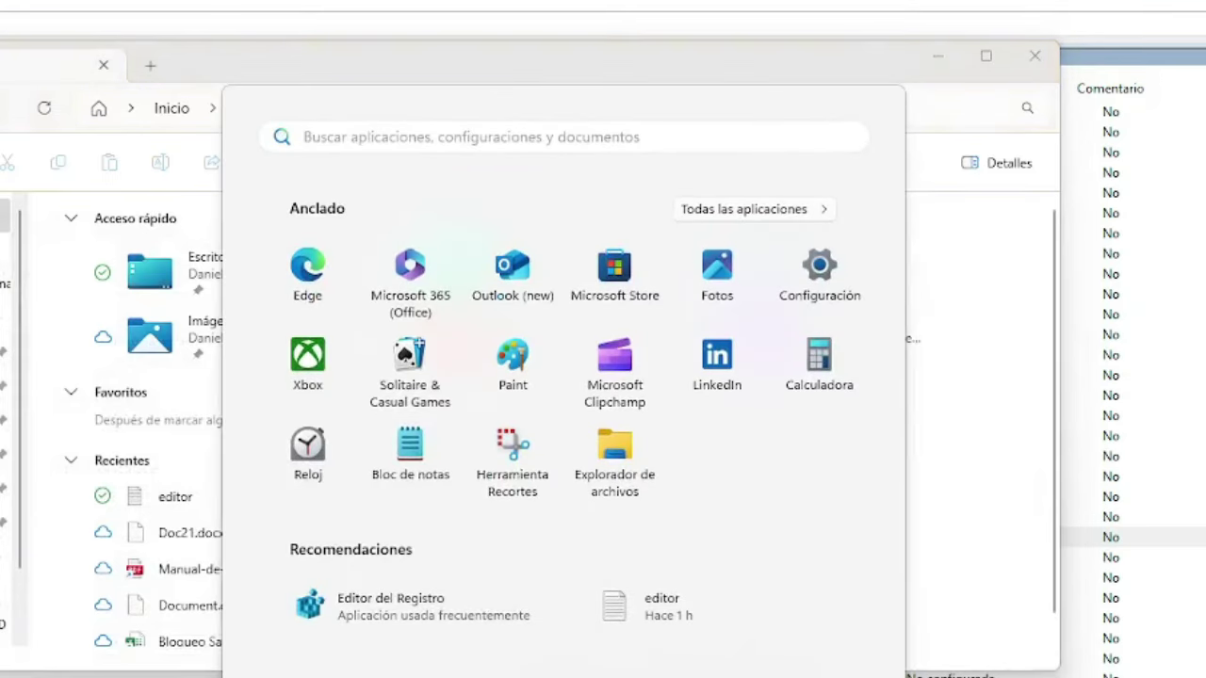
pyautogui.write('opciones')
pyautogui.press('Return')
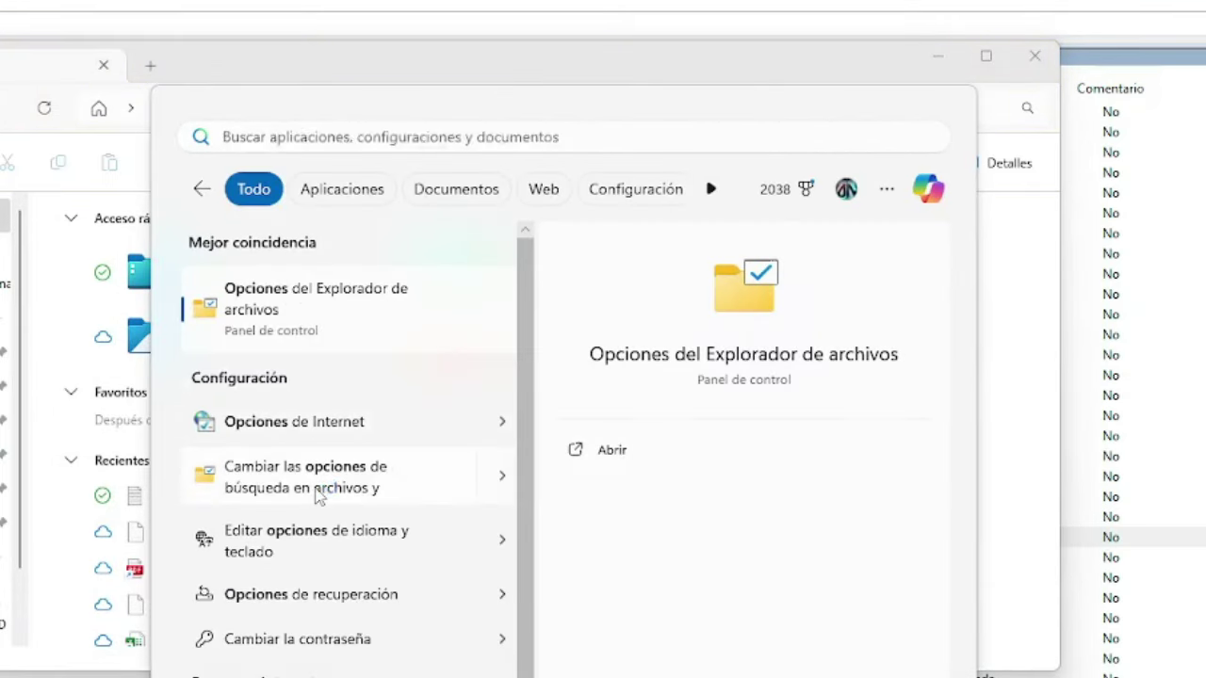
pyautogui.hotkey('ctrl', 'shift', 'Tab')
pyautogui.hotkey('ctrl', 'shift', 'Tab')
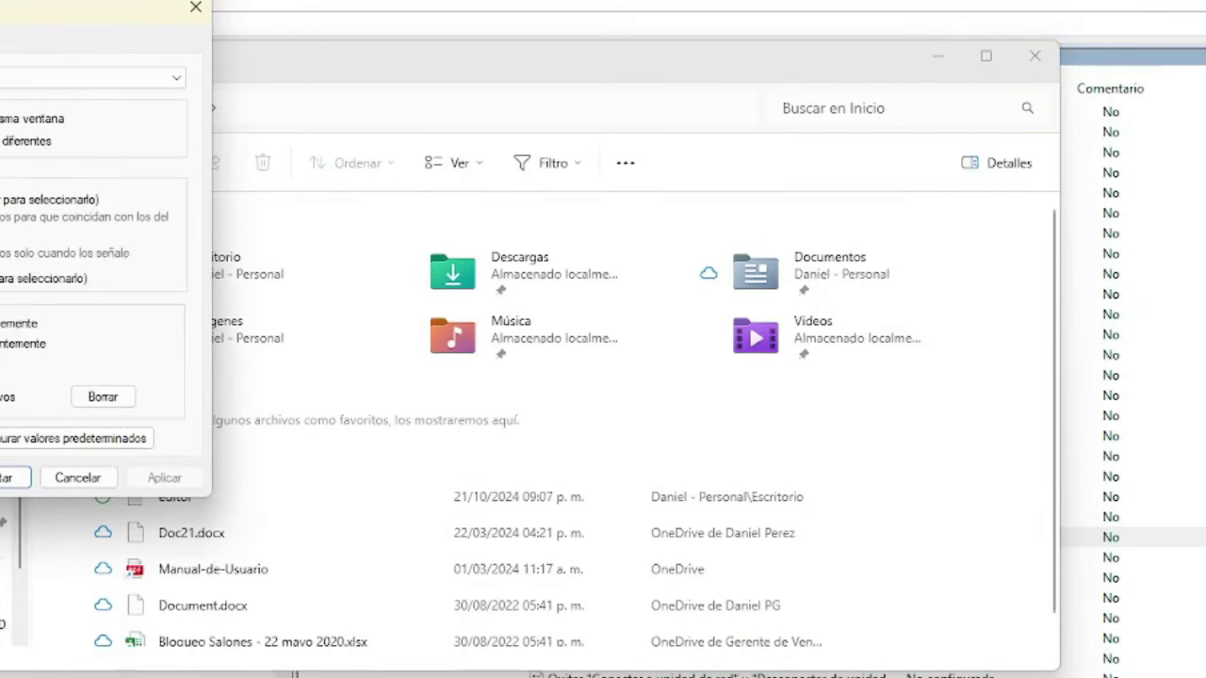
pyautogui.moveTo(69, 24); pyautogui.dragTo(325, 47)
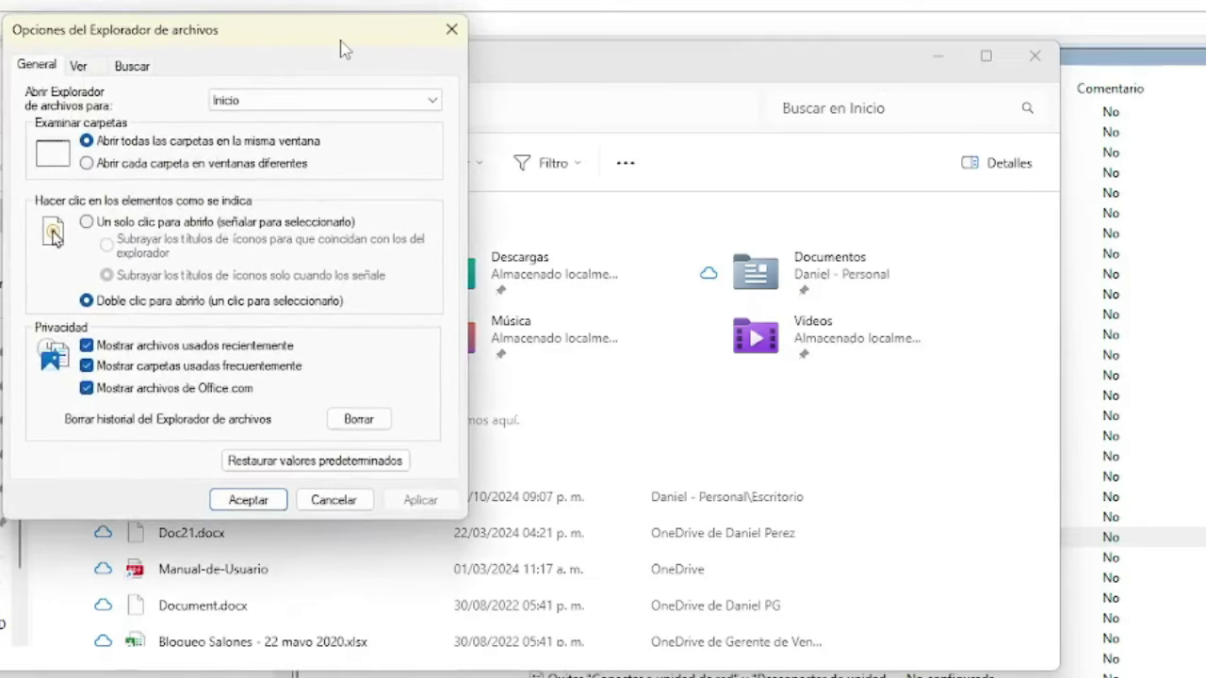
pyautogui.click(448, 27)
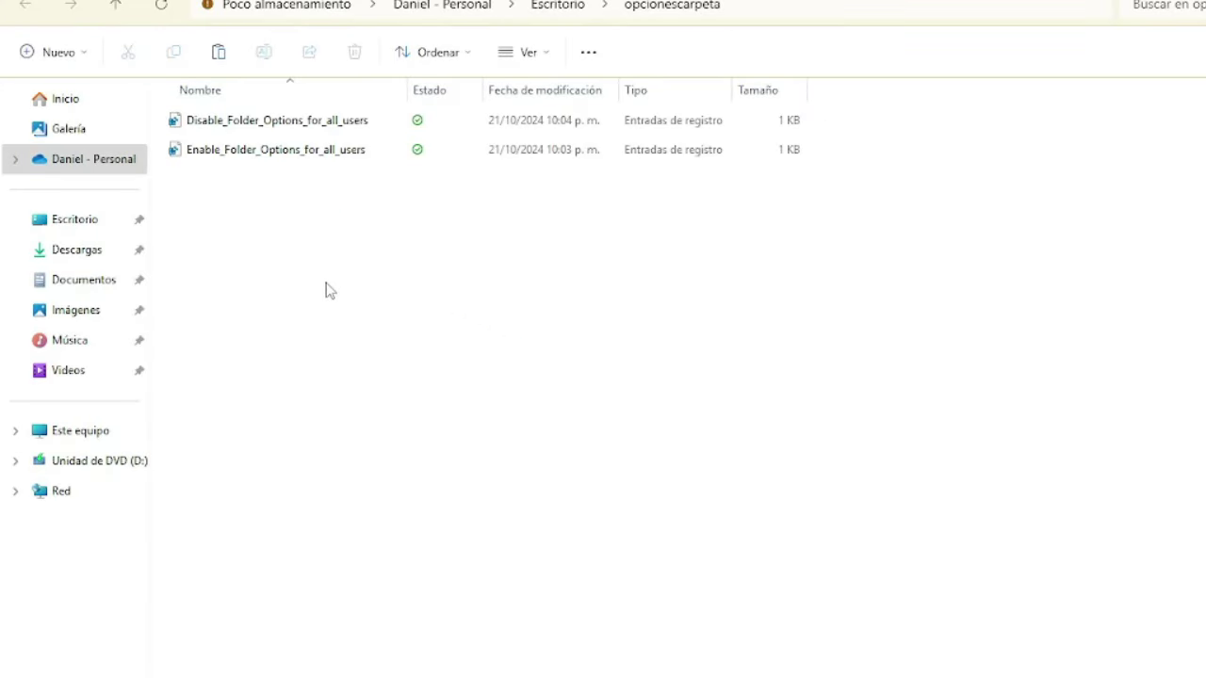
# Merge the Disable_Folder_Options_for_all_users file from the opcionescarpeta folder into the registry and accept the confirmations.
pyautogui.doubleClick(225, 126)
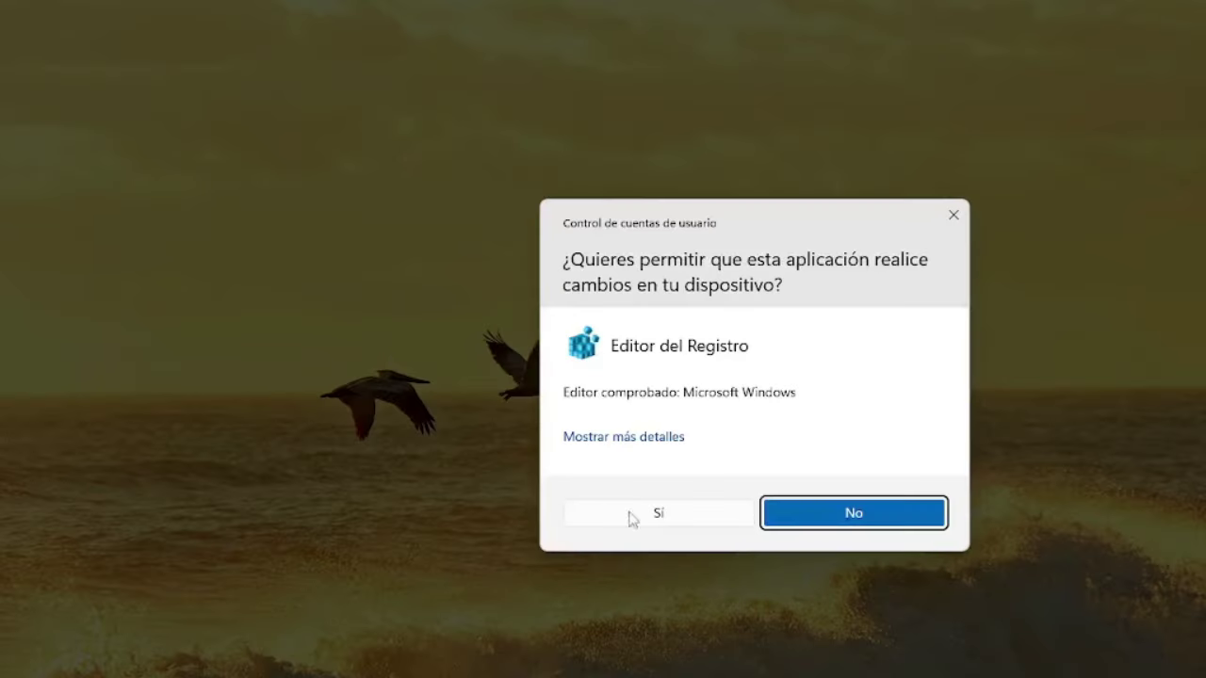
pyautogui.click(659, 518)
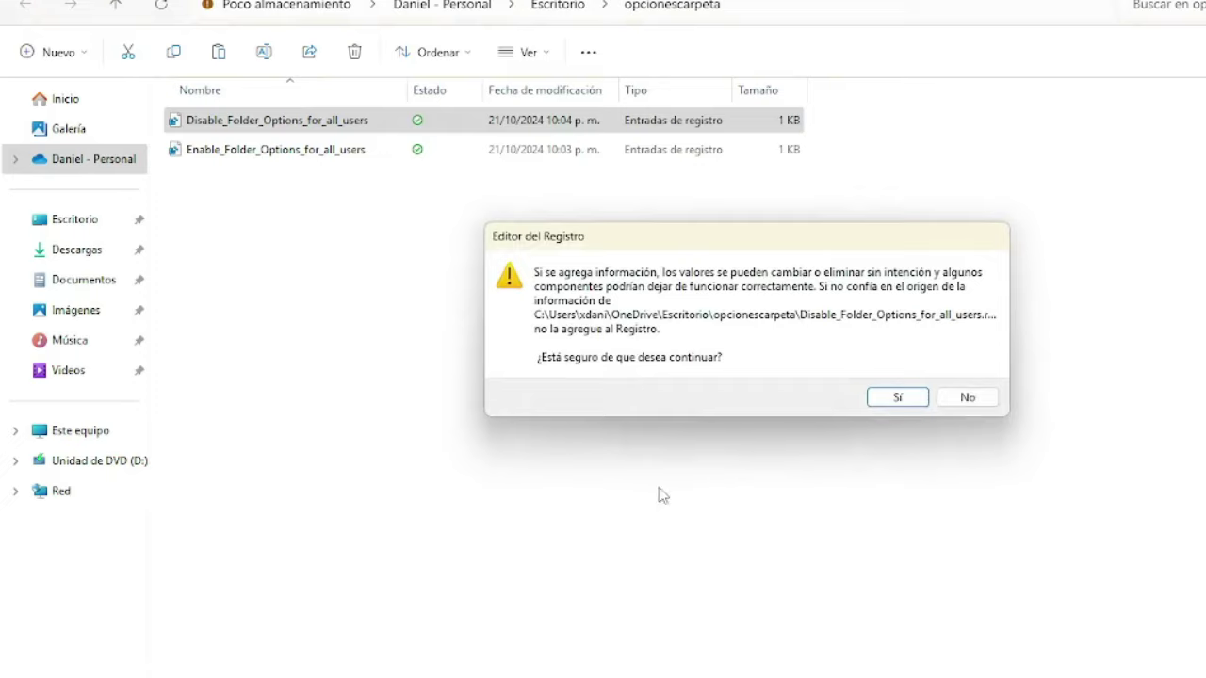
pyautogui.click(895, 398)
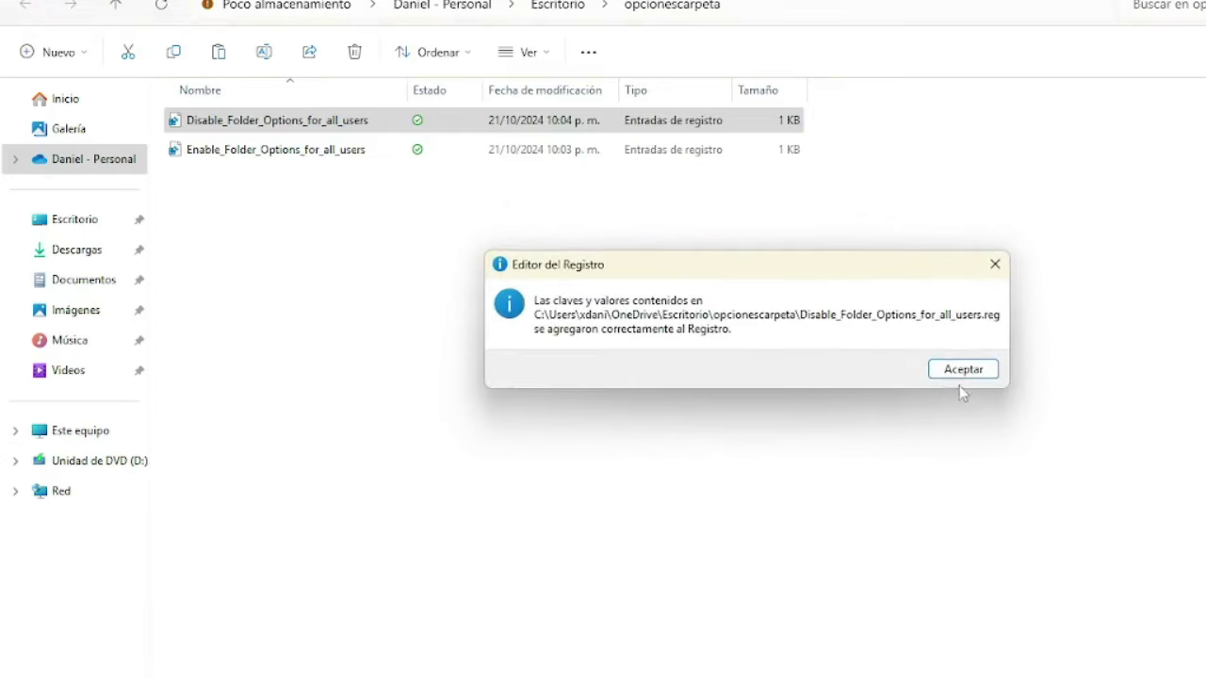
pyautogui.click(959, 369)
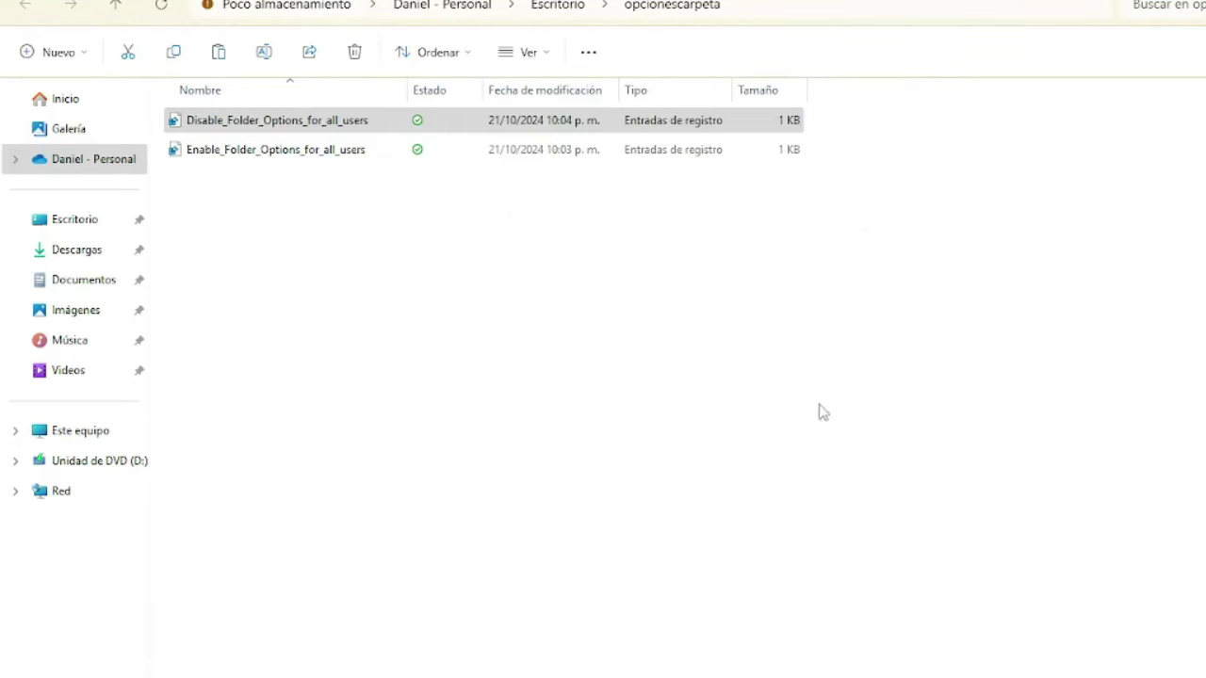
# Open the folder options from the opcionescarpeta window to check the effect of the registry change.
pyautogui.click(587, 53)
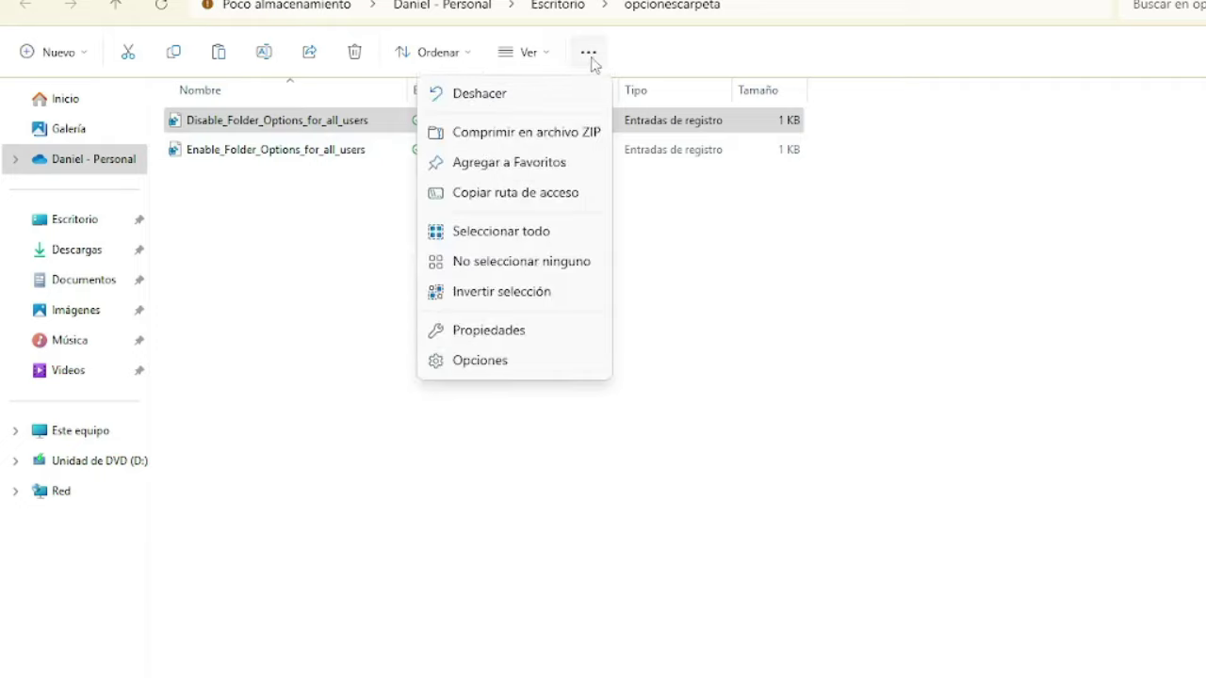
pyautogui.click(491, 370)
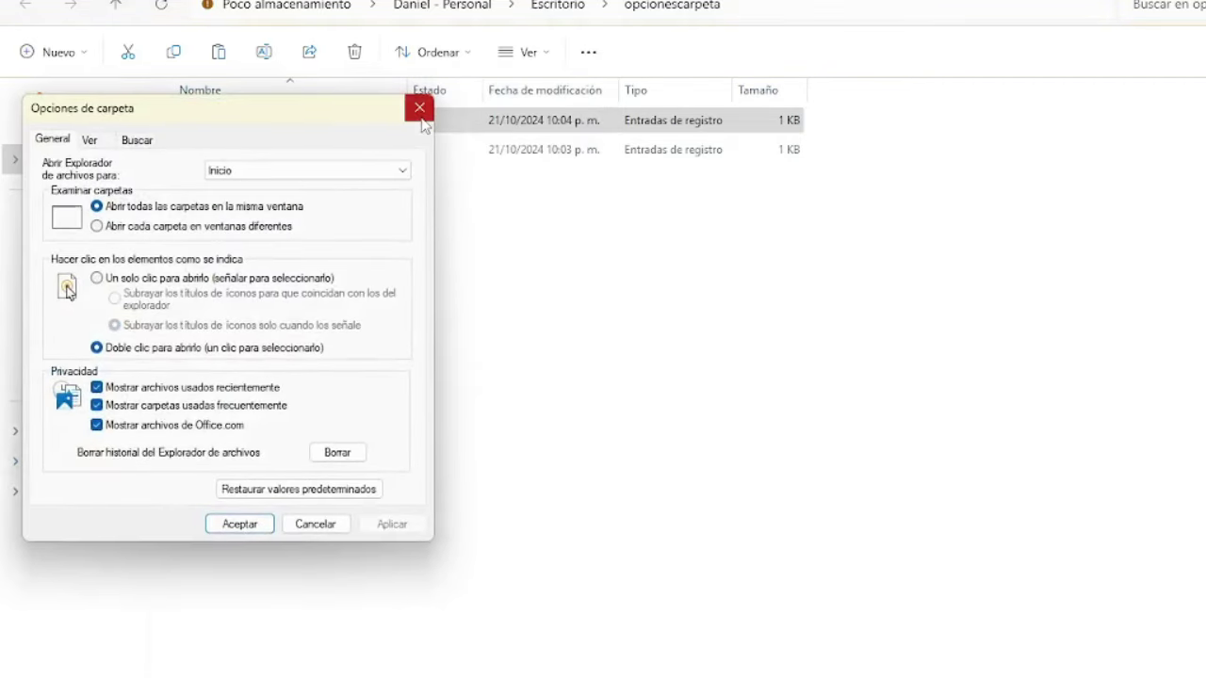
# Close the folder options dialog and the File Explorer window, and restart the computer to apply the registry change.
pyautogui.click(420, 119)
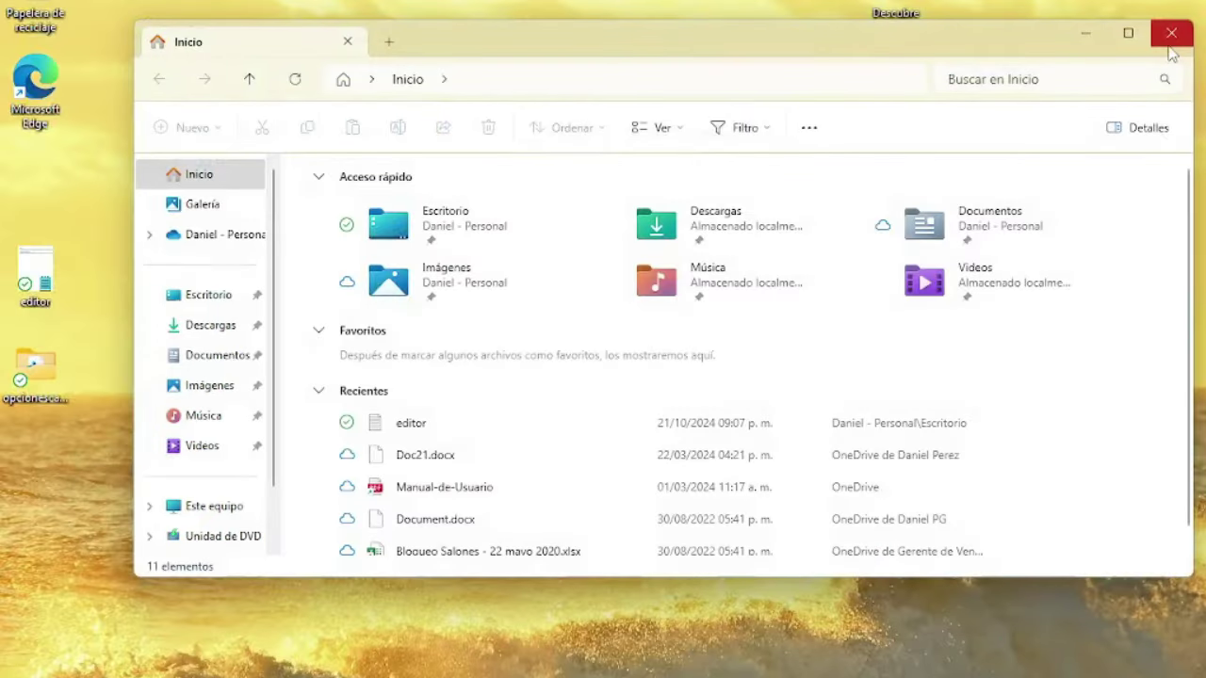
pyautogui.click(1165, 28)
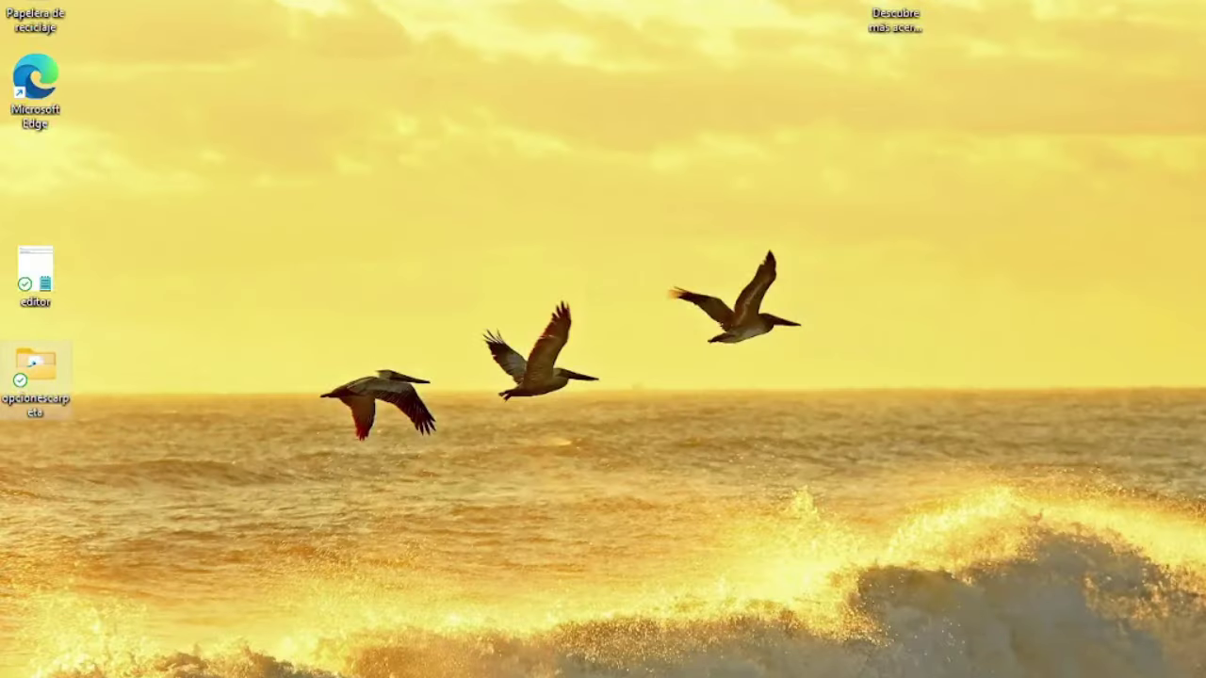
pyautogui.press('super')
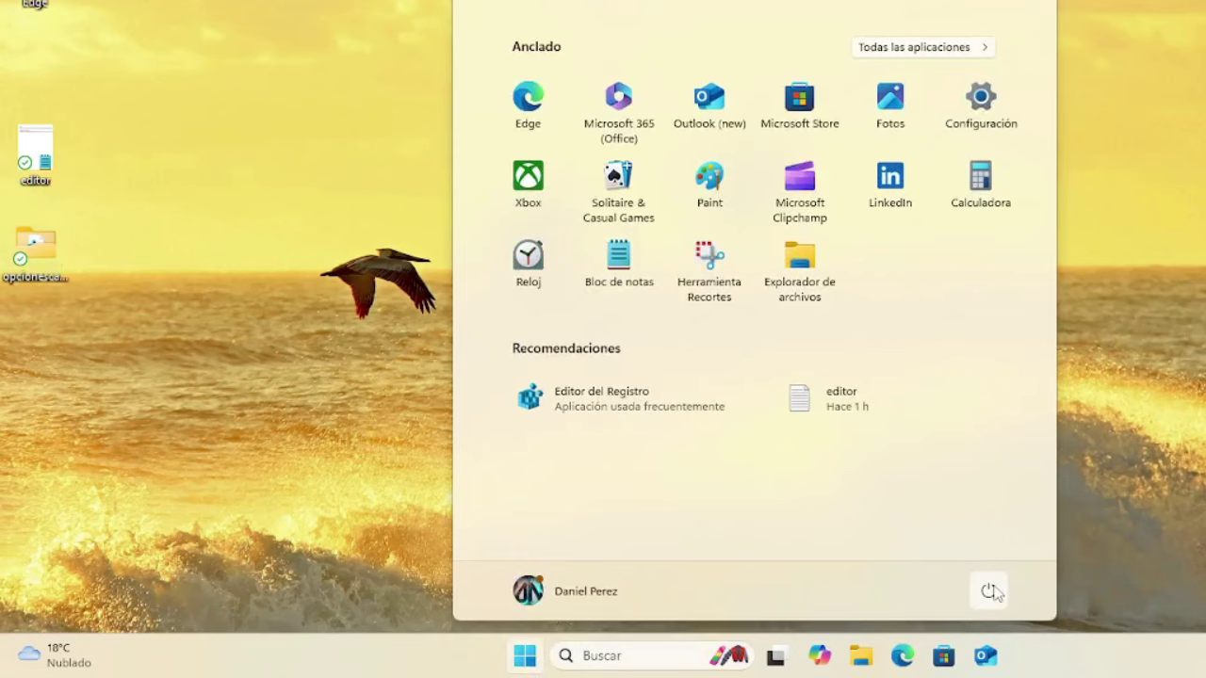
pyautogui.click(989, 590)
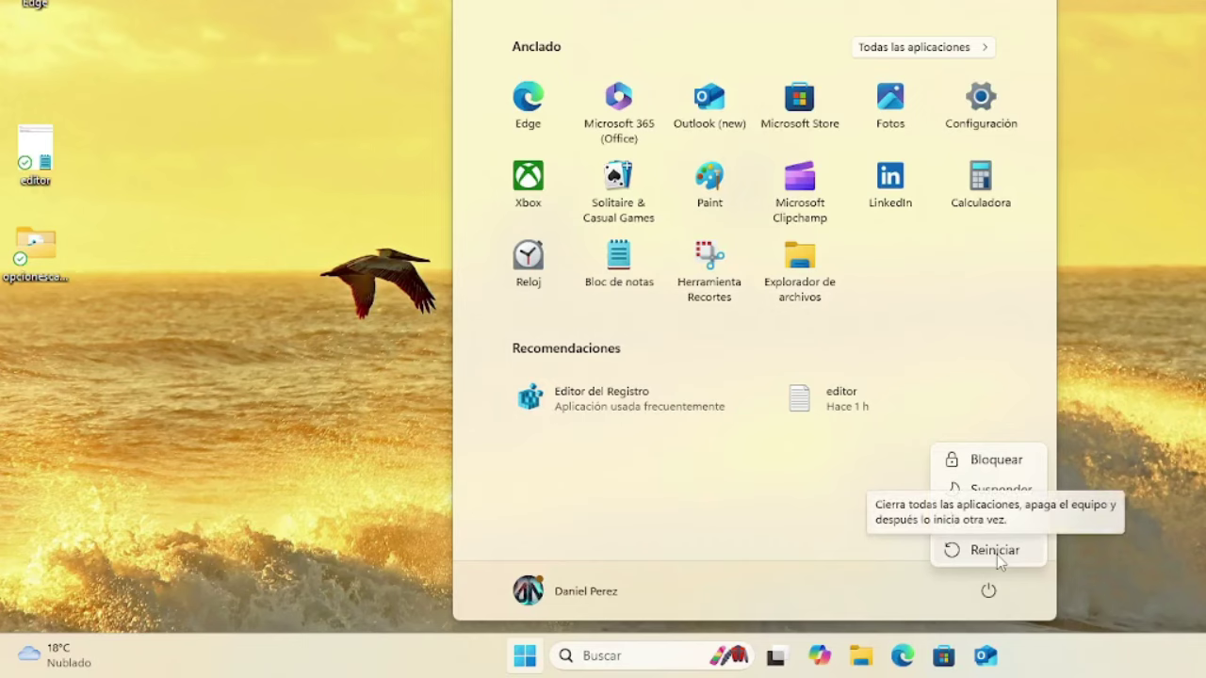
pyautogui.click(996, 551)
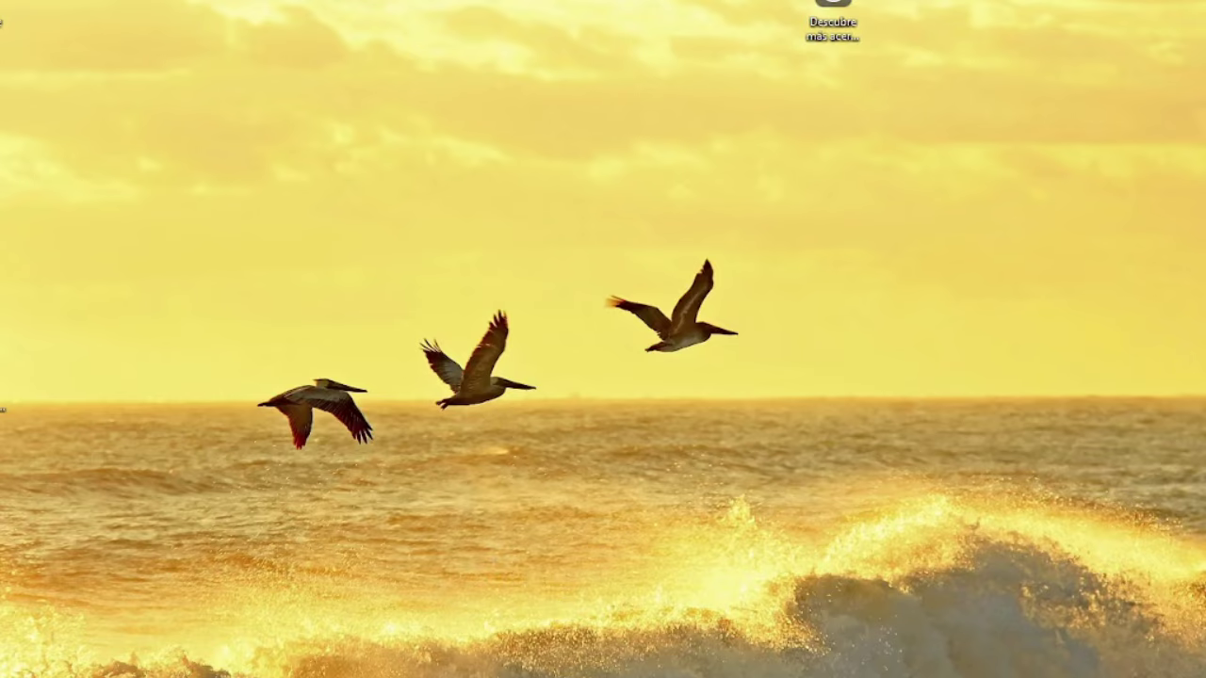
# Check access to the folder options from a new File Explorer window and from a Windows search for "opciones", and dismiss the restriction message.
pyautogui.press('super+e')
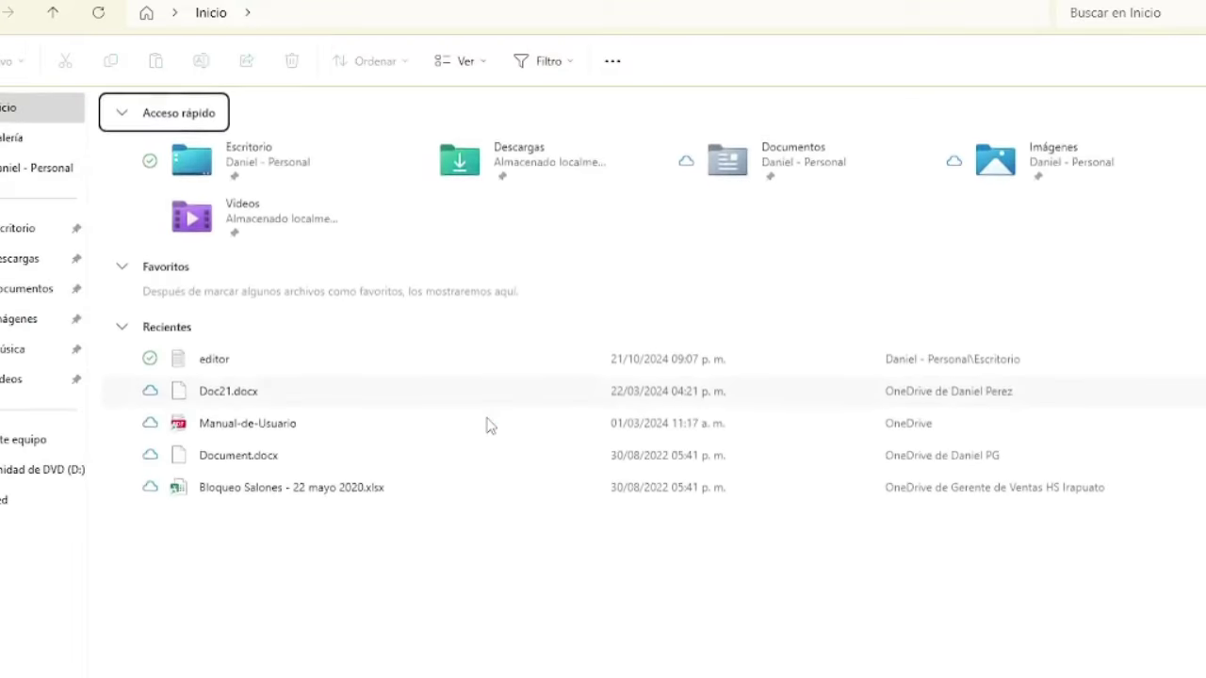
pyautogui.click(612, 64)
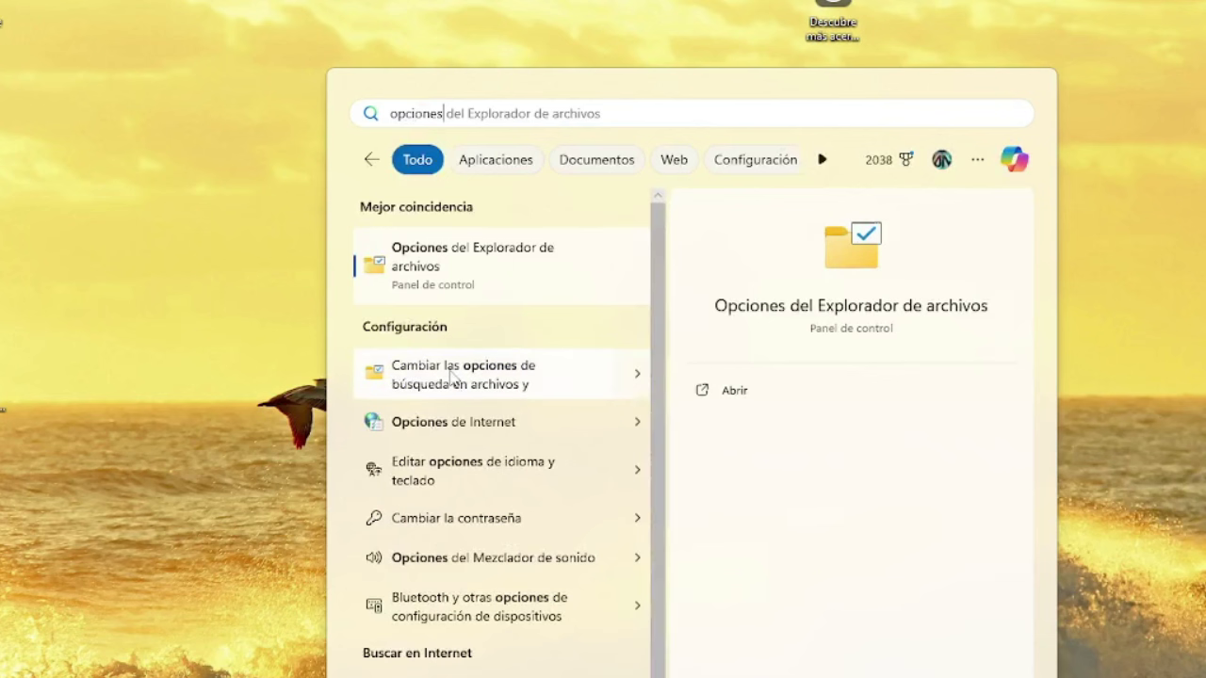
pyautogui.click(452, 377)
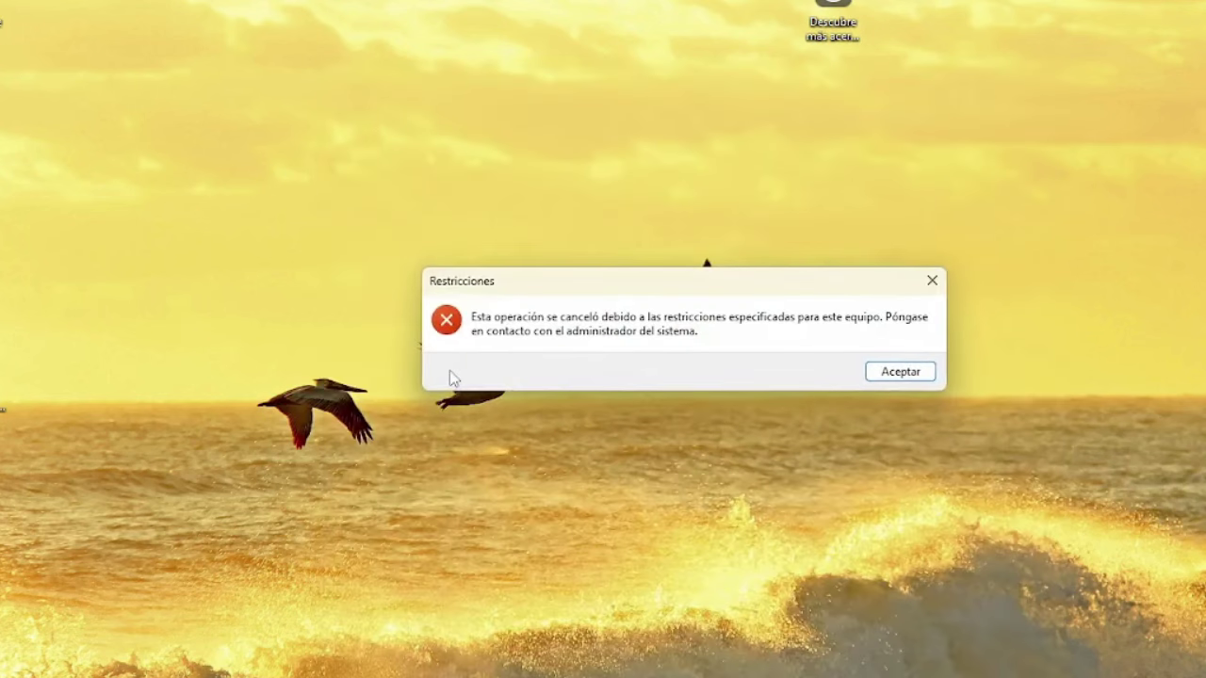
pyautogui.click(895, 379)
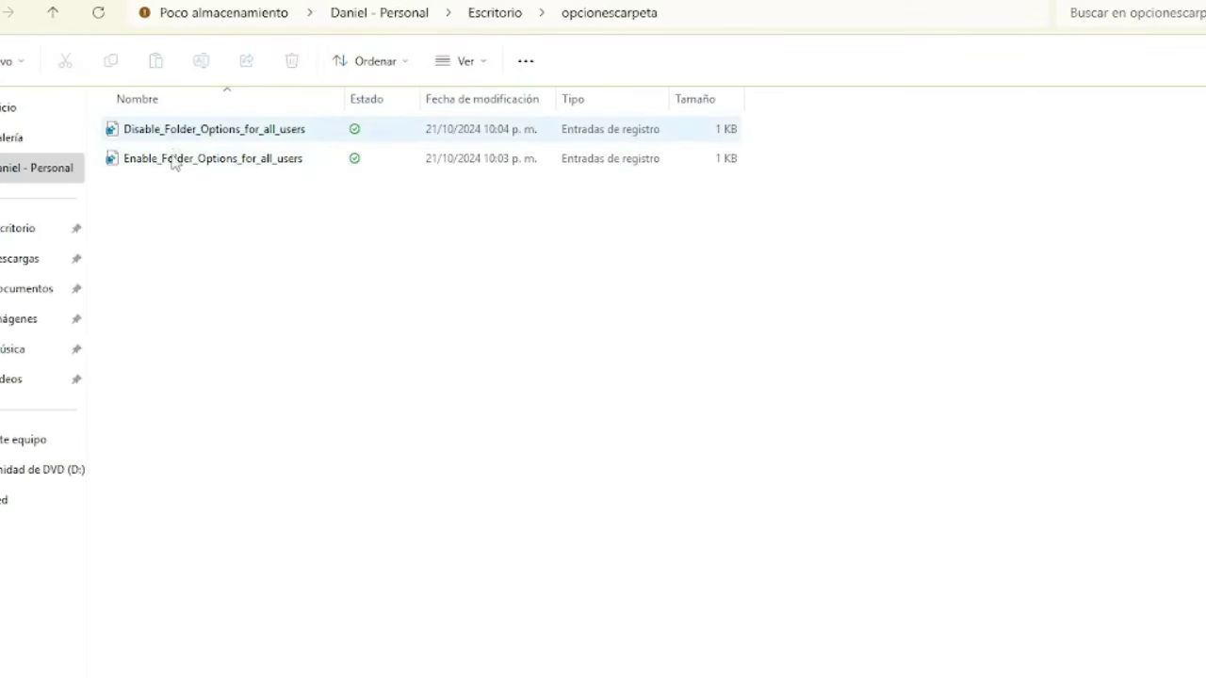
# Merge the Enable_Folder_Options_for_all_users file from the opcionescarpeta folder into the registry and accept the confirmations.
pyautogui.doubleClick(173, 166)
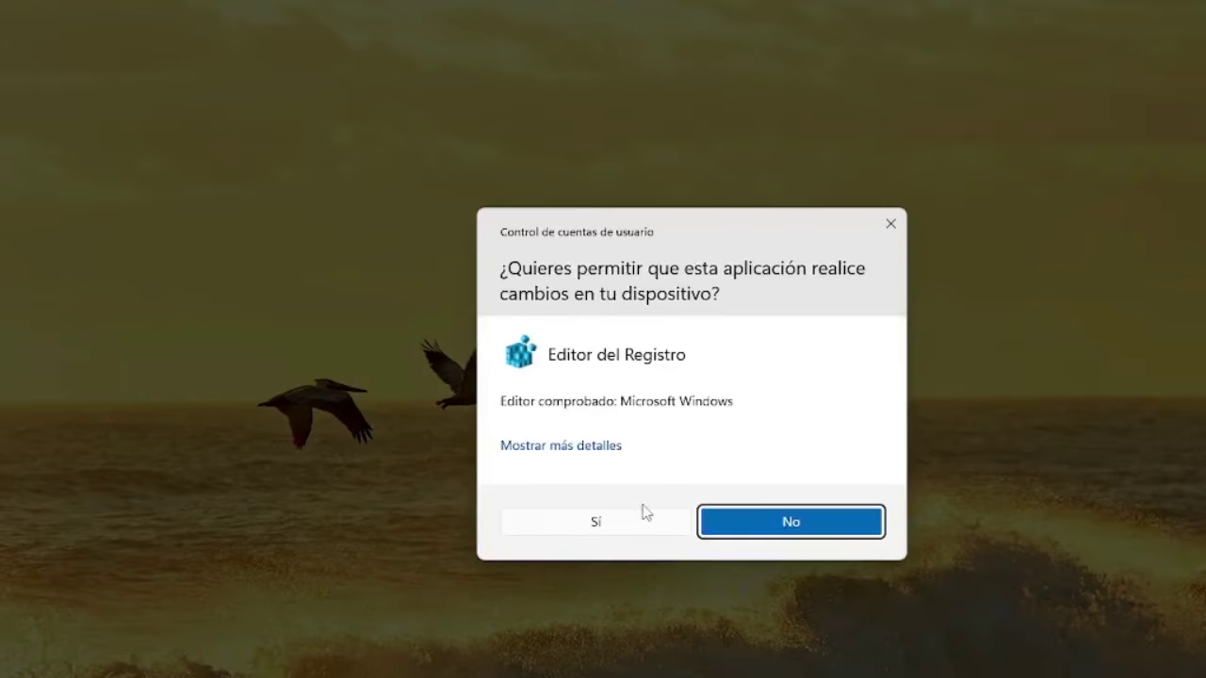
pyautogui.click(635, 524)
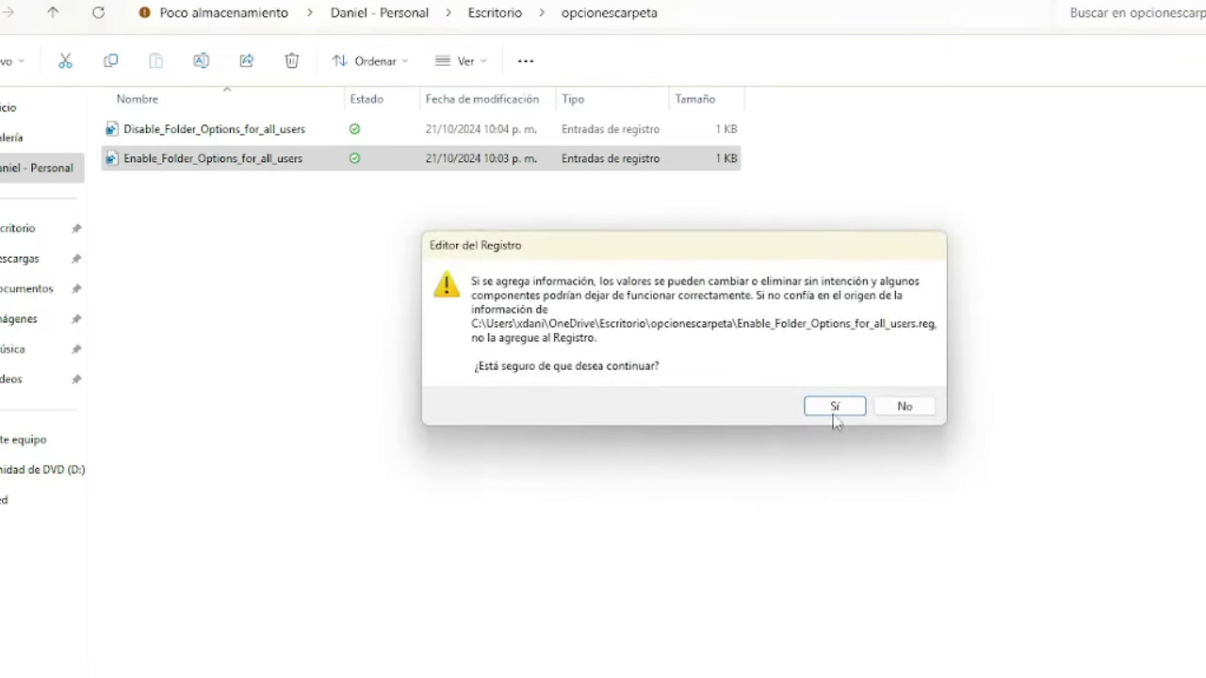
pyautogui.click(834, 414)
pyautogui.click(893, 379)
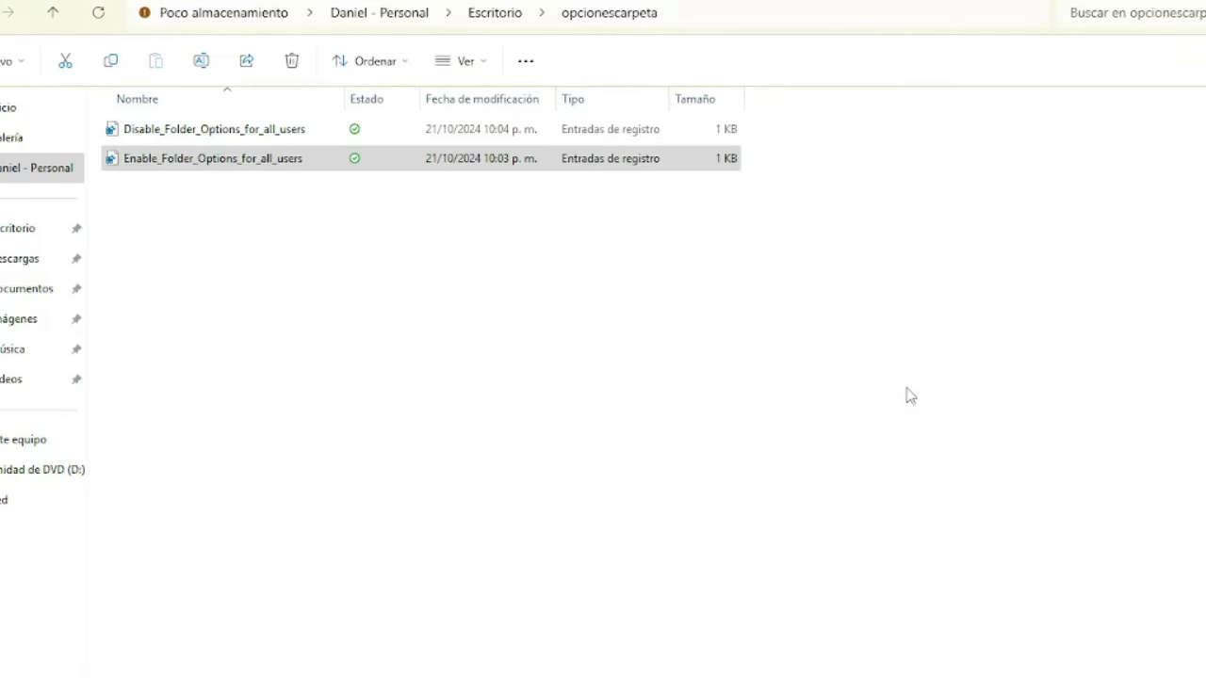
# Check whether Opciones is available in the opcionescarpeta window, and view and close the folder's properties.
pyautogui.click(909, 395)
pyautogui.click(533, 66)
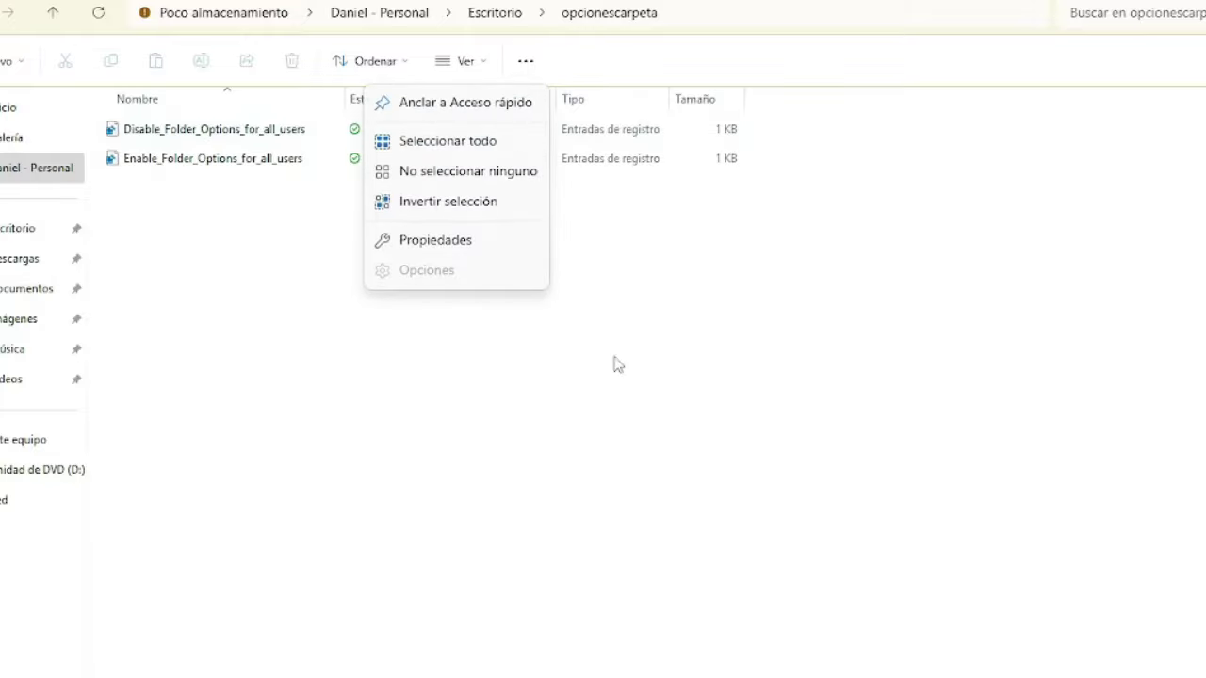
pyautogui.click(617, 365)
pyautogui.click(533, 65)
pyautogui.click(434, 242)
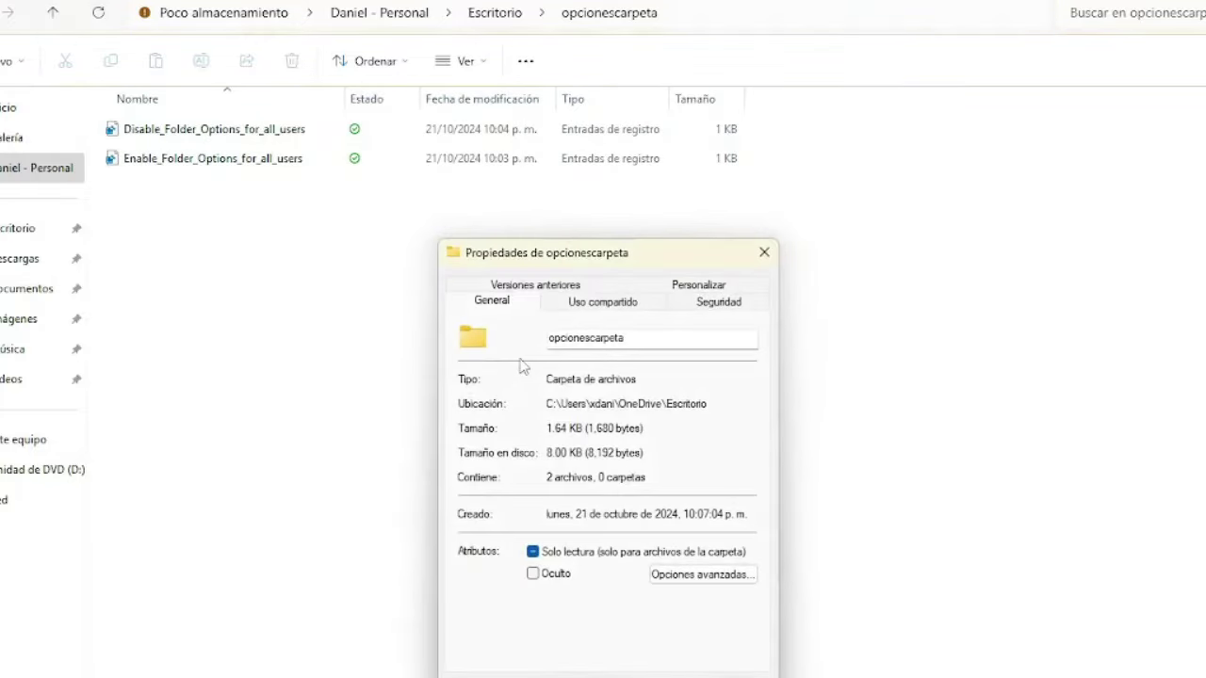
pyautogui.click(764, 253)
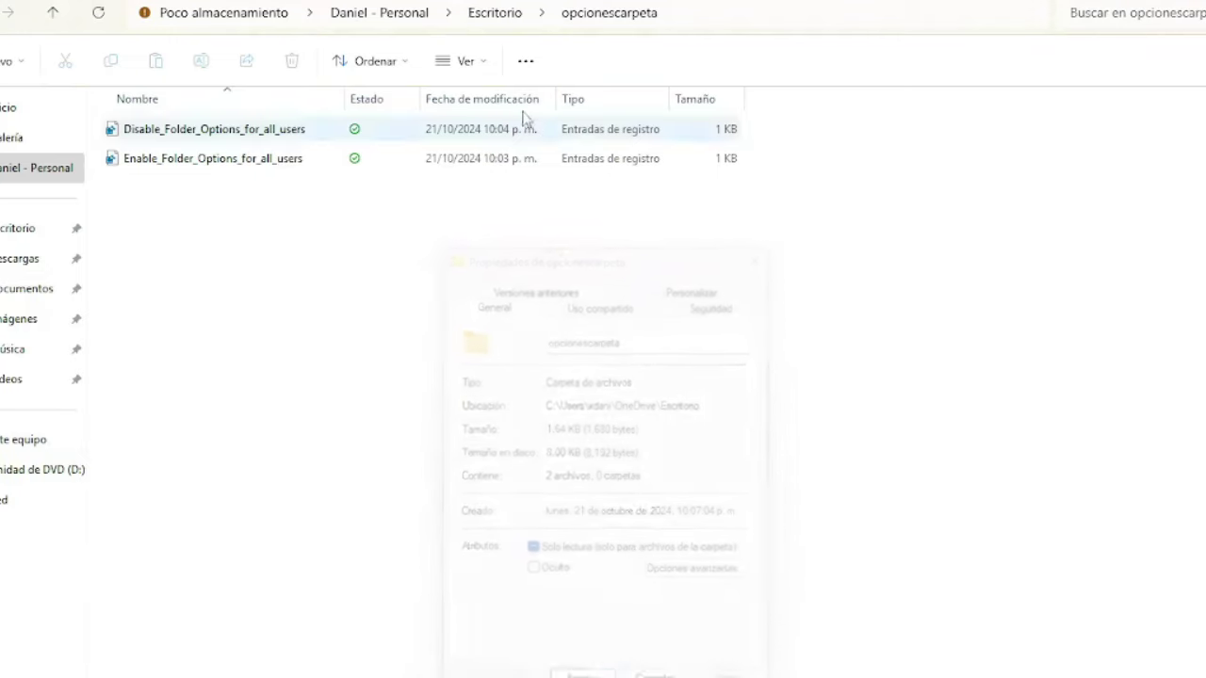
pyautogui.click(527, 62)
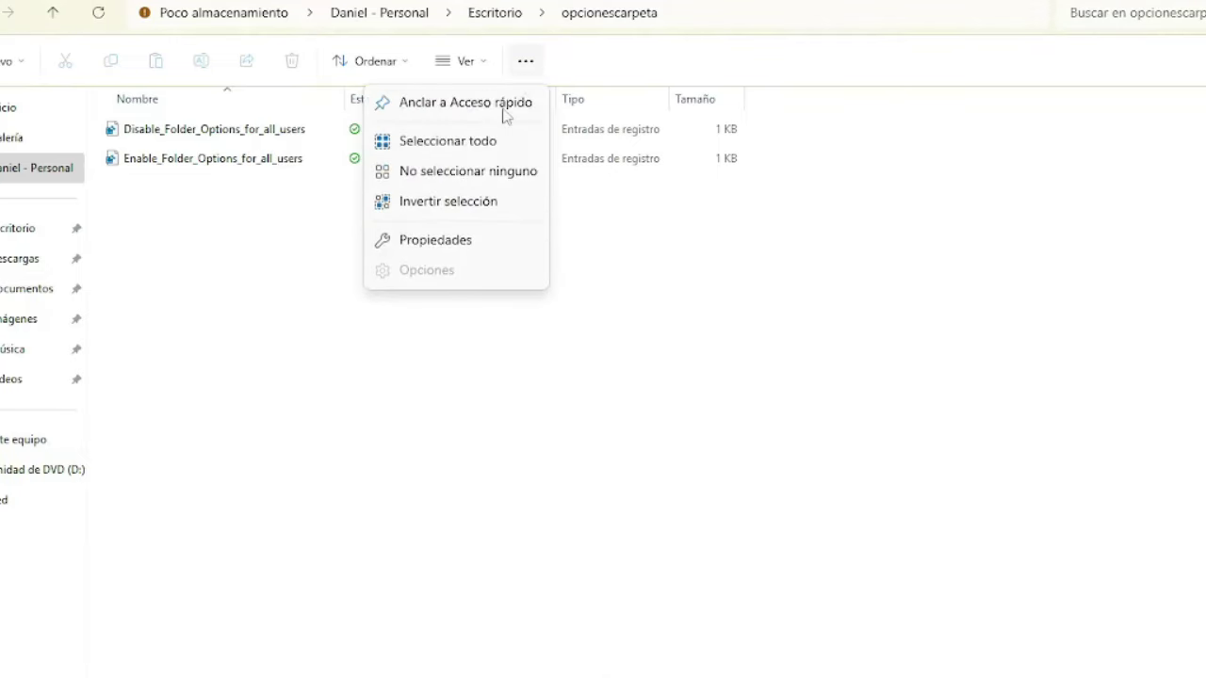
pyautogui.click(449, 350)
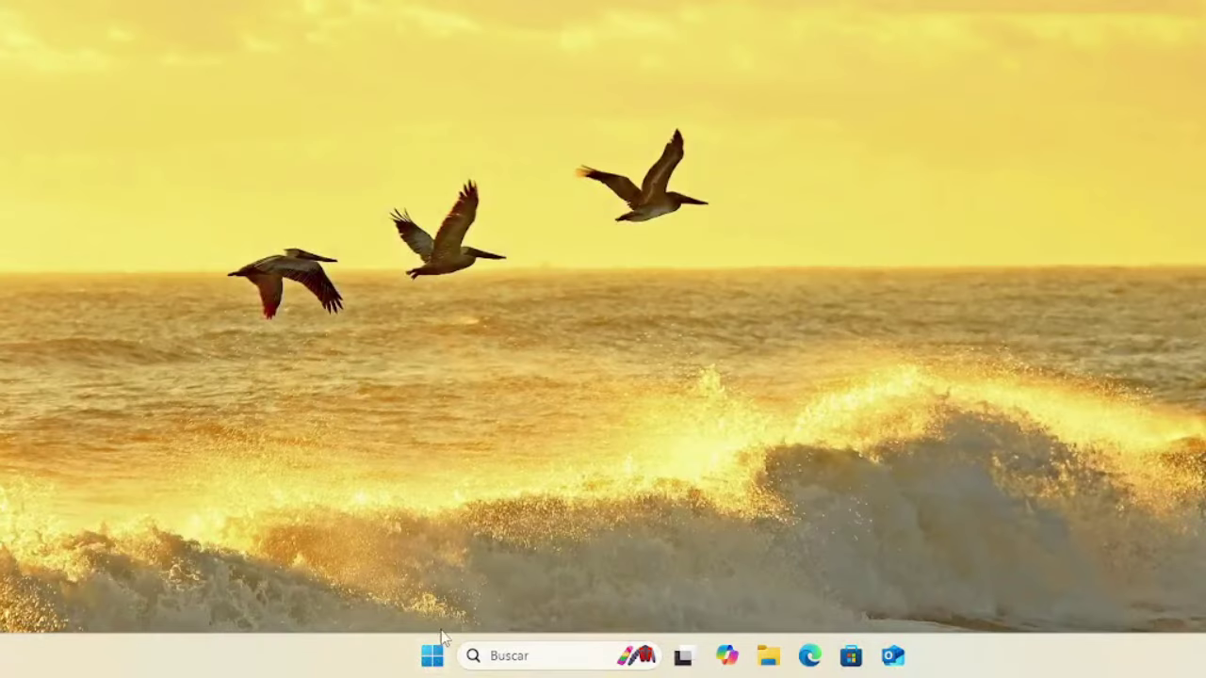
# Sign out of the Windows account and sign back in by entering the account PIN.
pyautogui.click(434, 654)
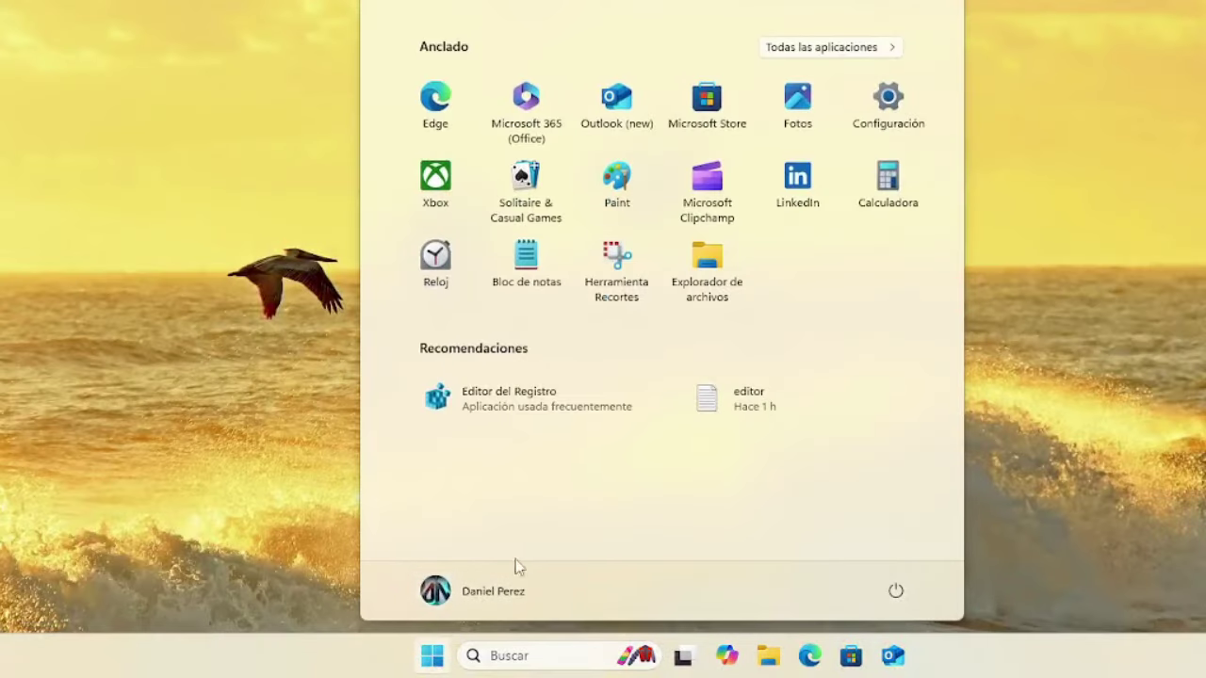
pyautogui.click(463, 596)
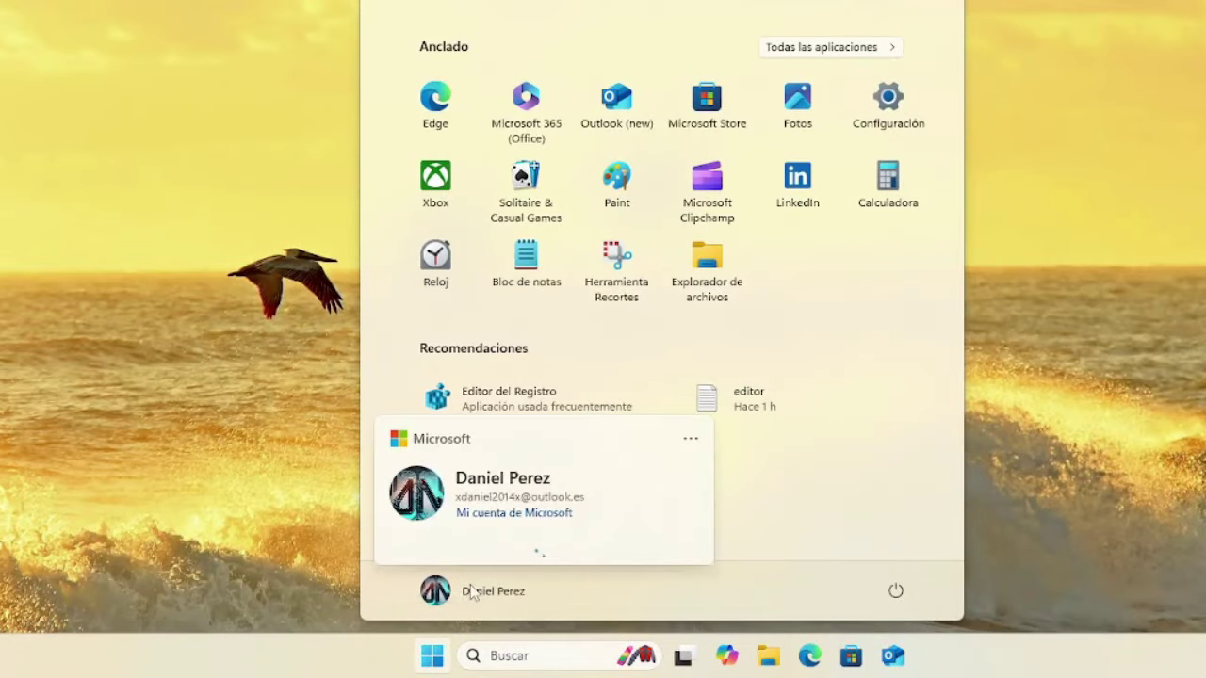
pyautogui.click(691, 438)
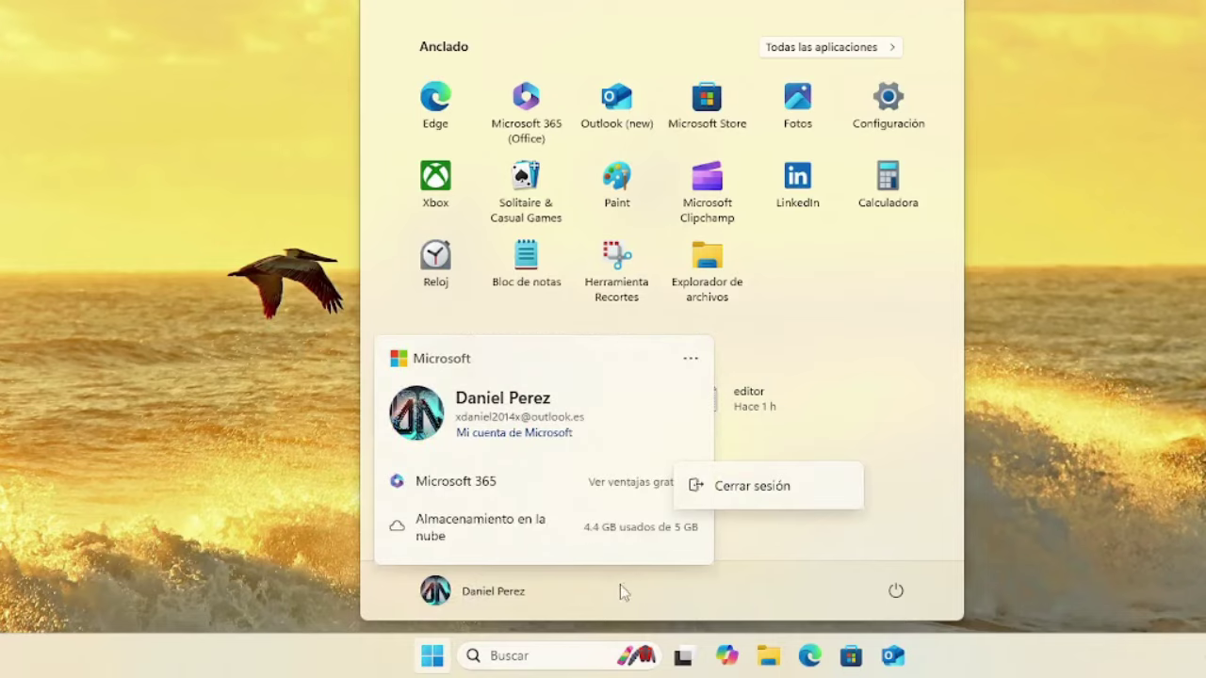
pyautogui.click(779, 501)
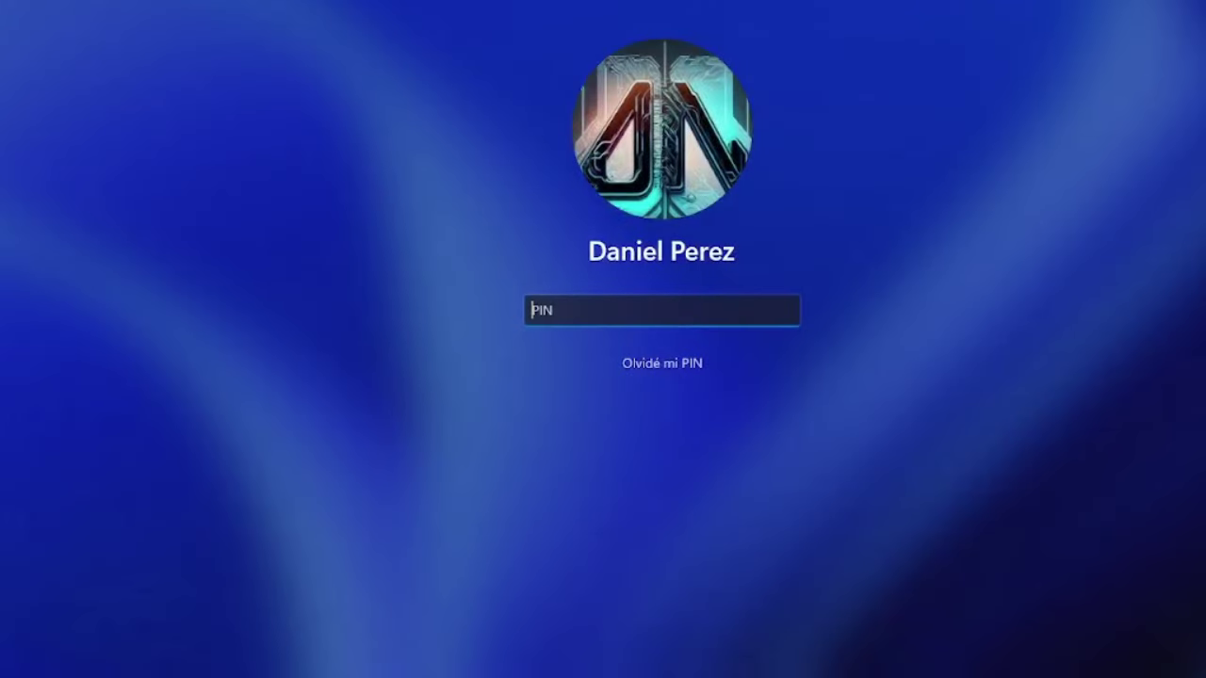
pyautogui.write('****')
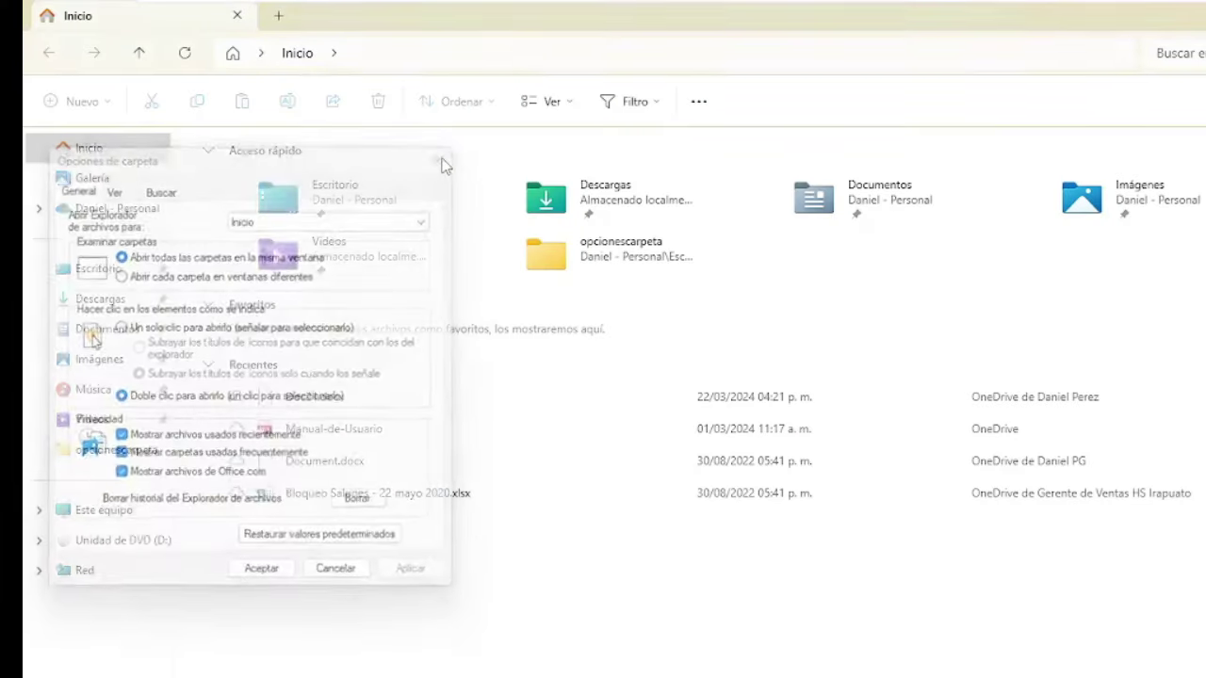
# Open the folder options from the File Explorer Inicio window to check the restored access.
pyautogui.click(698, 101)
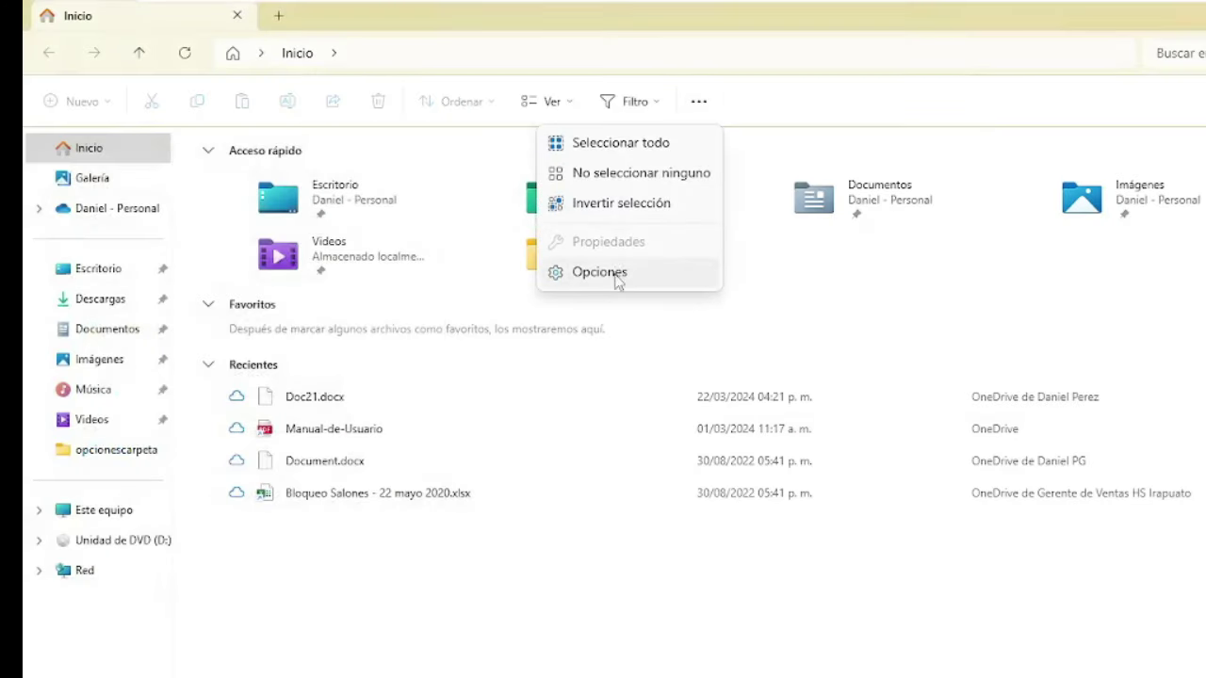
pyautogui.click(615, 277)
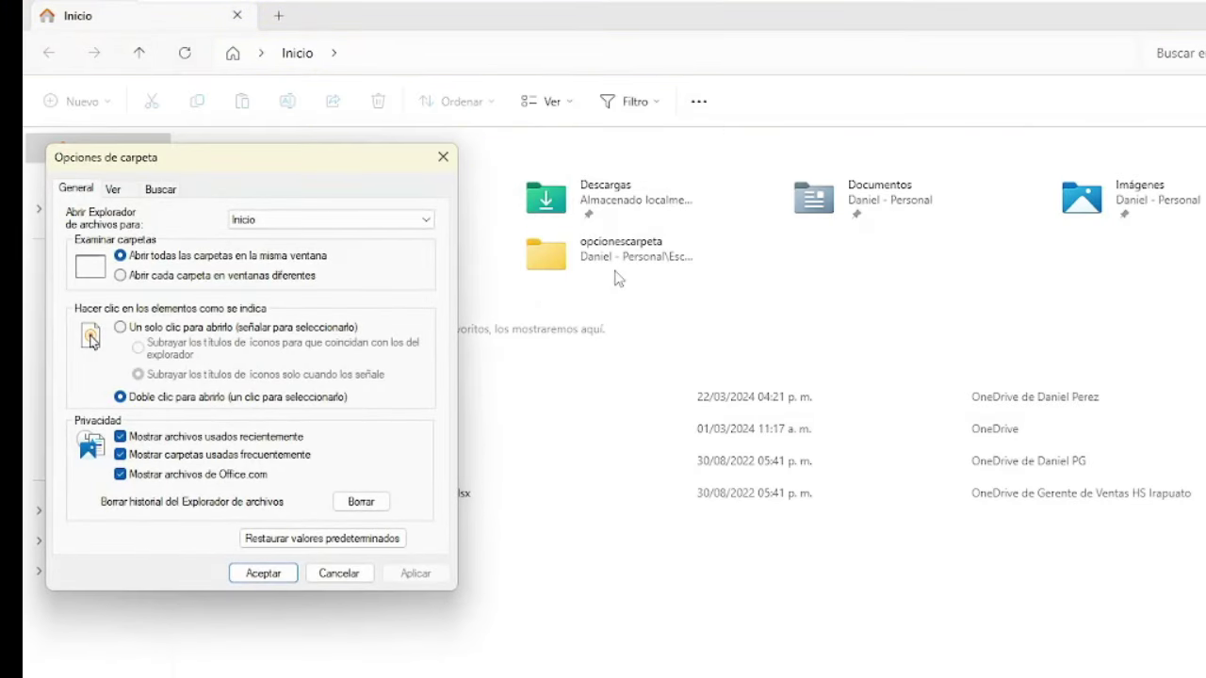